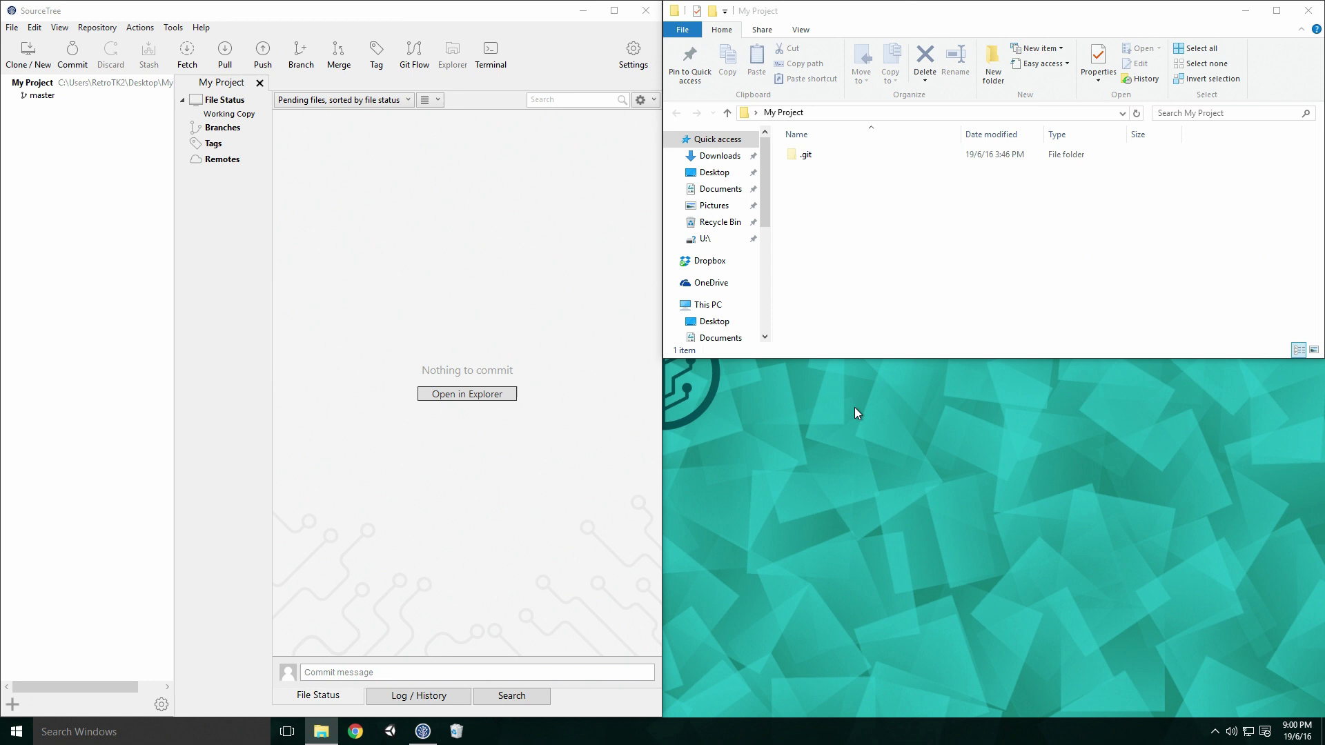
# Create a new text document in the My Project folder, dismissing the missing-name error.
pyautogui.rightClick(886, 280)
pyautogui.moveTo(818, 431)
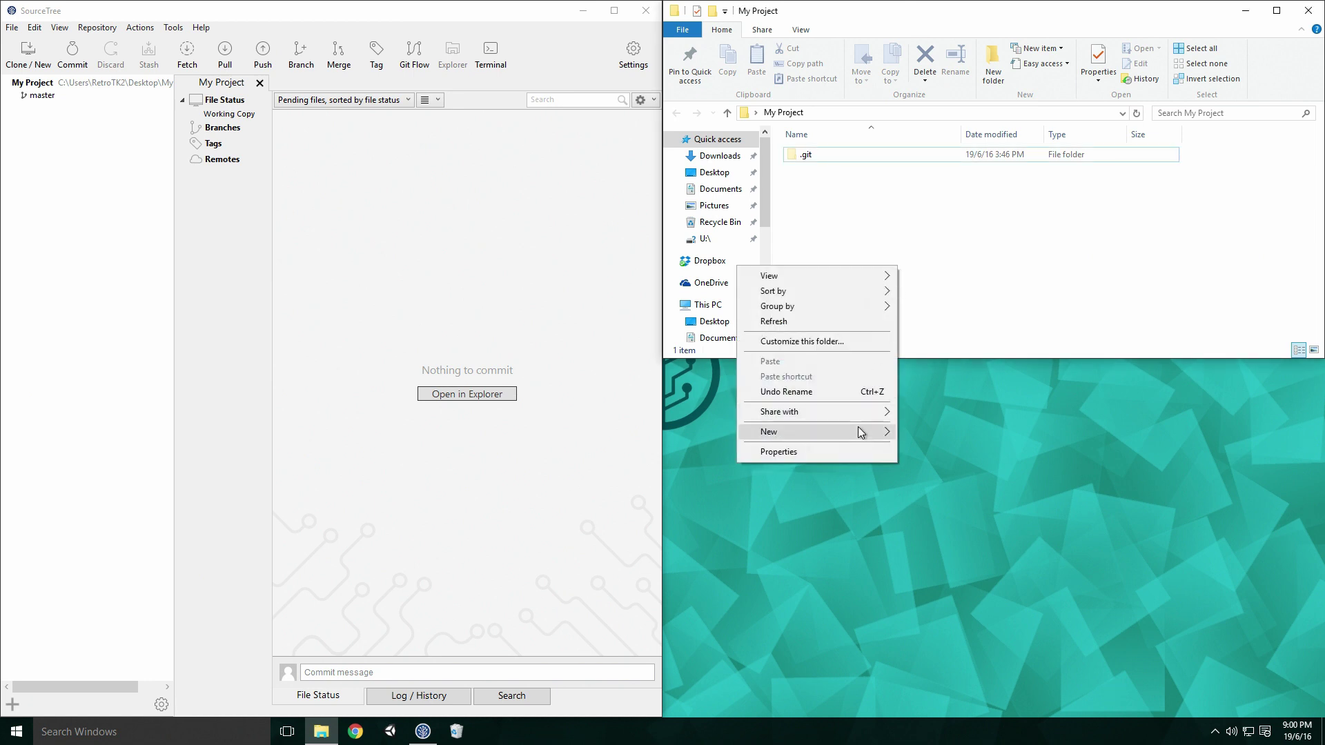
pyautogui.click(621, 605)
pyautogui.write('.')
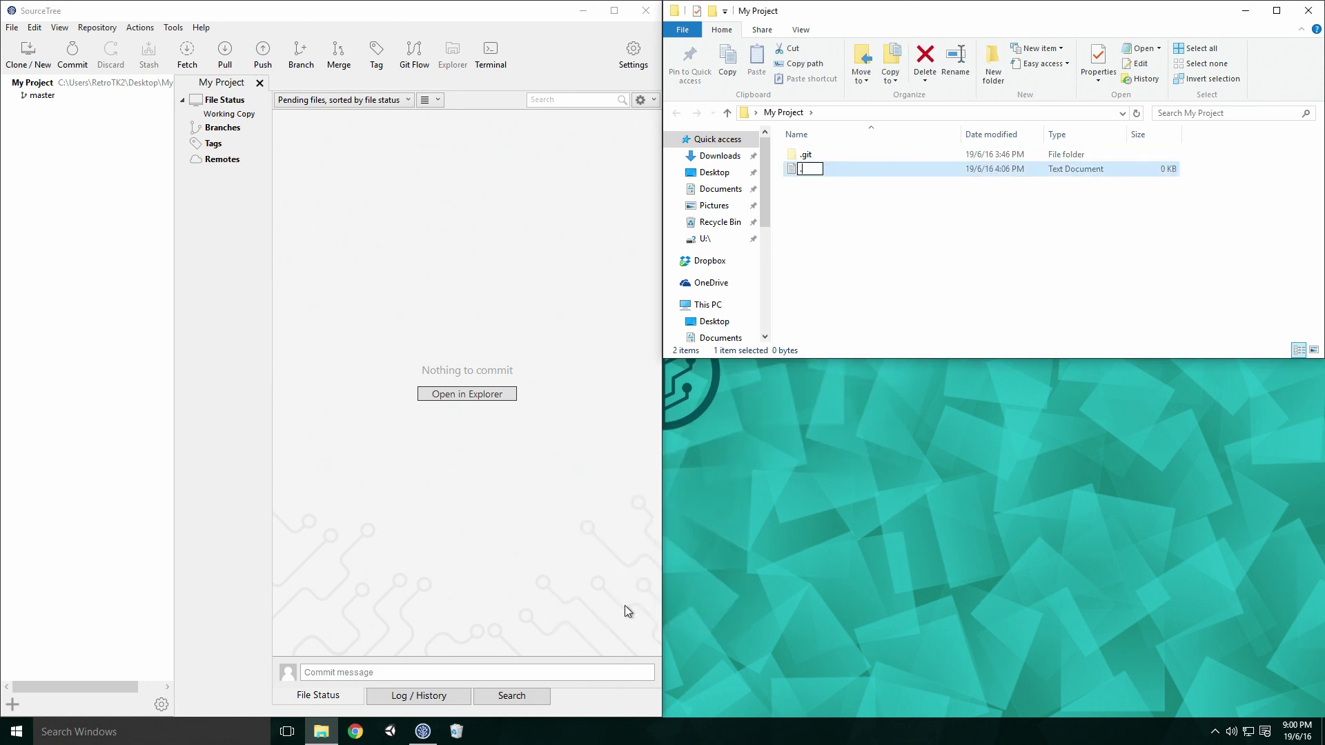
pyautogui.write('gitignore')
pyautogui.press('Return')
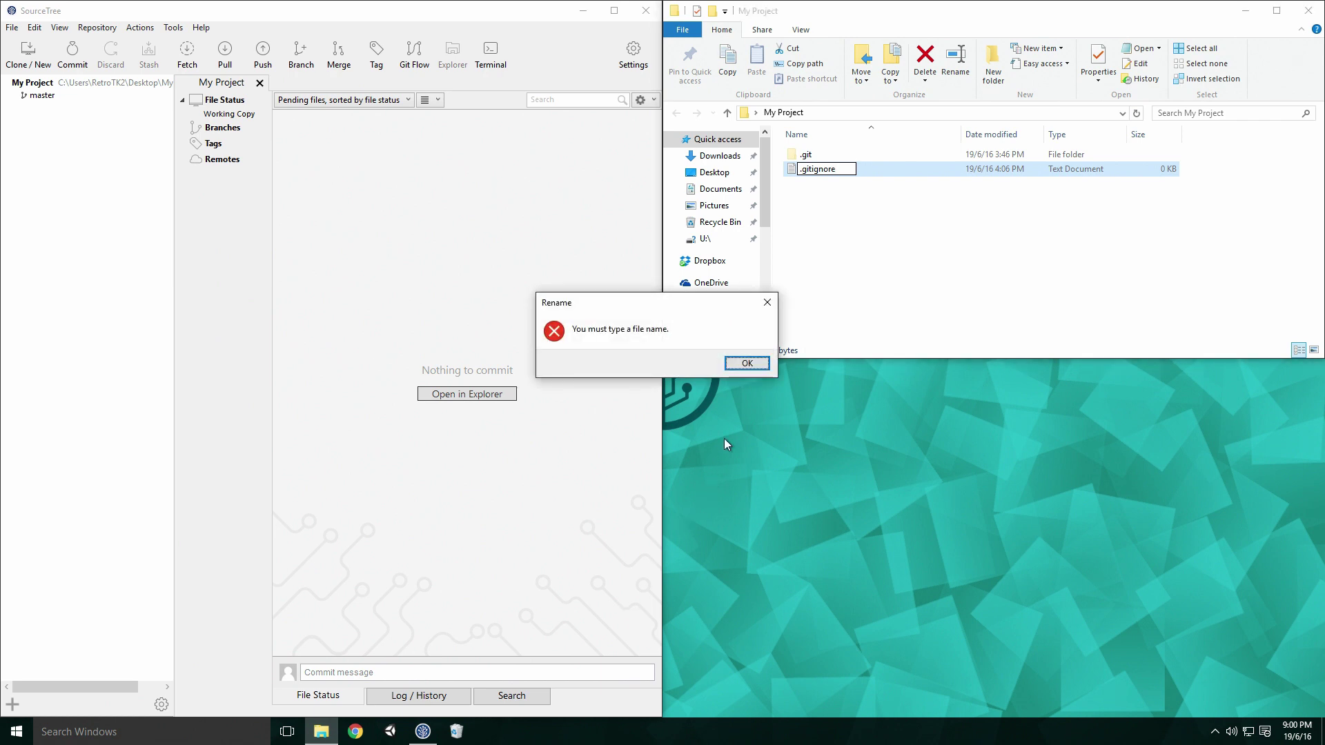
pyautogui.click(746, 363)
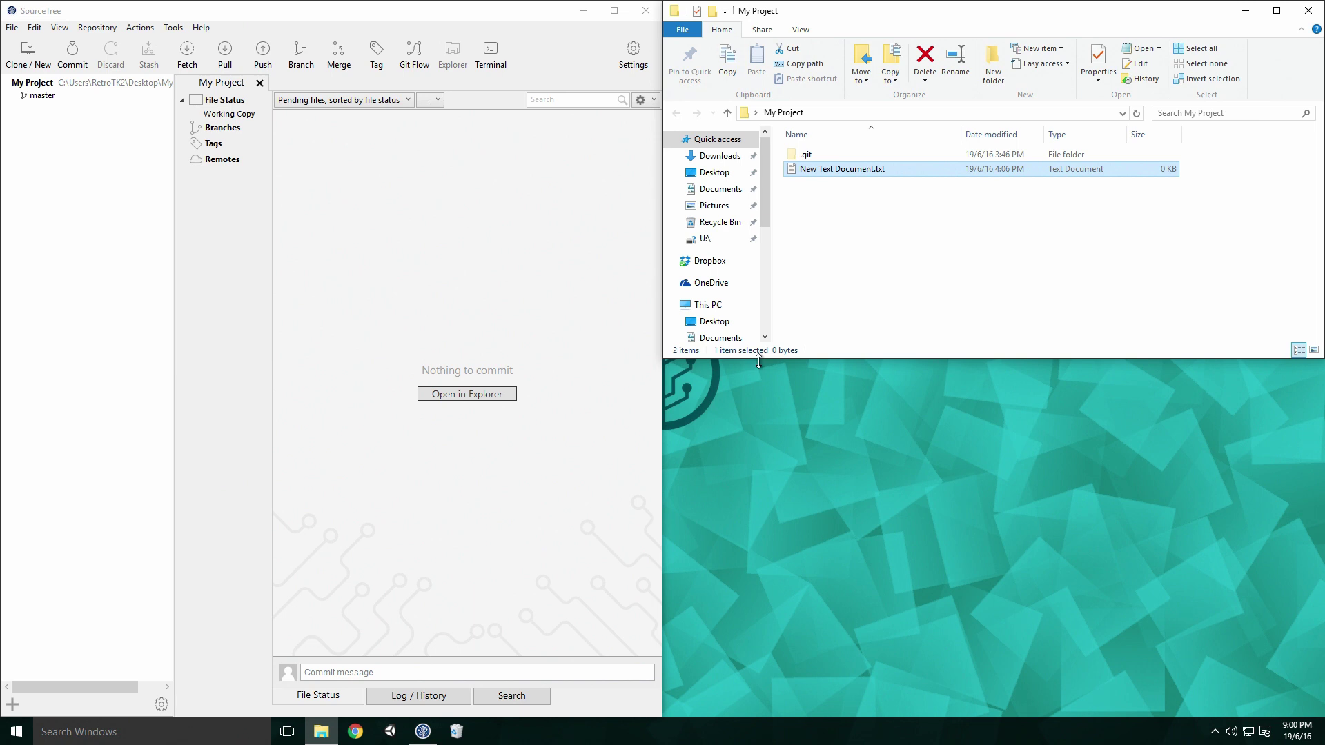
# Rename the document to .gitignore, accept the extension warning, and open it in Notepad.
pyautogui.press('F2')
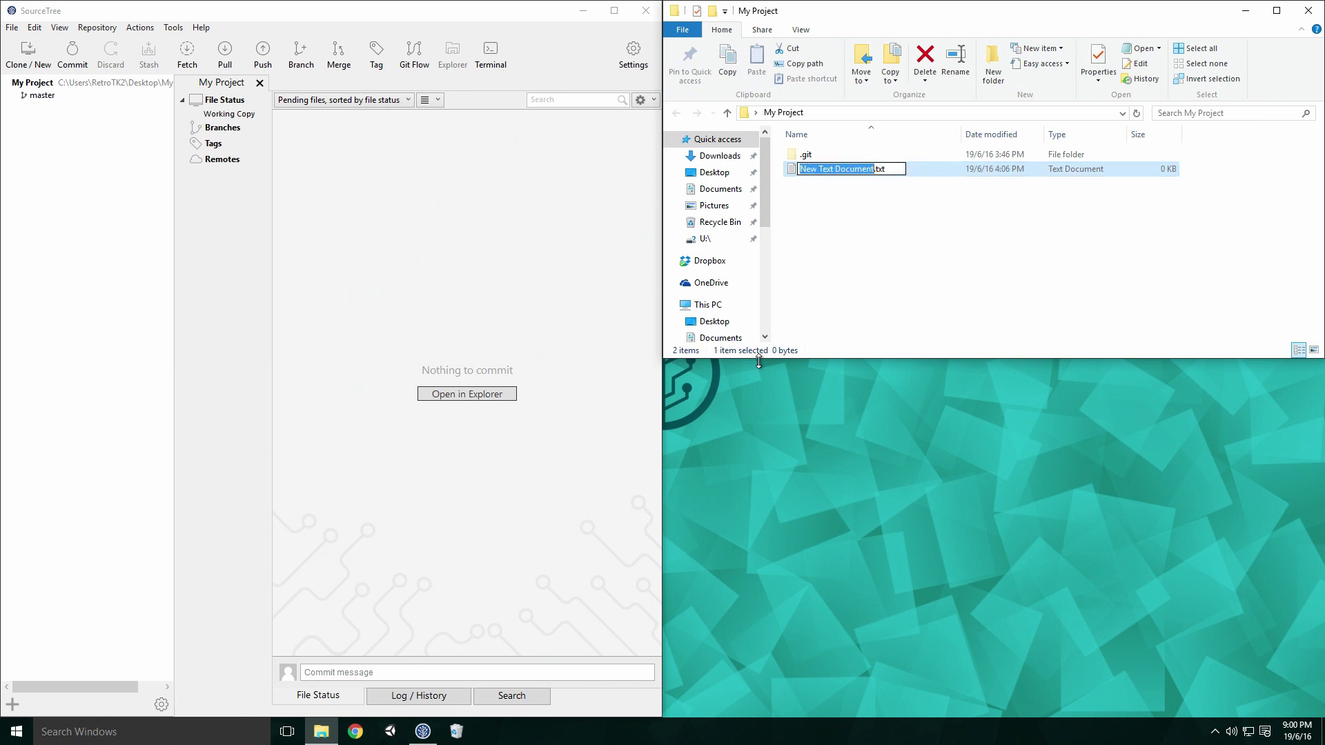
pyautogui.hotkey('ctrl', 'a')
pyautogui.write('.gitignore.')
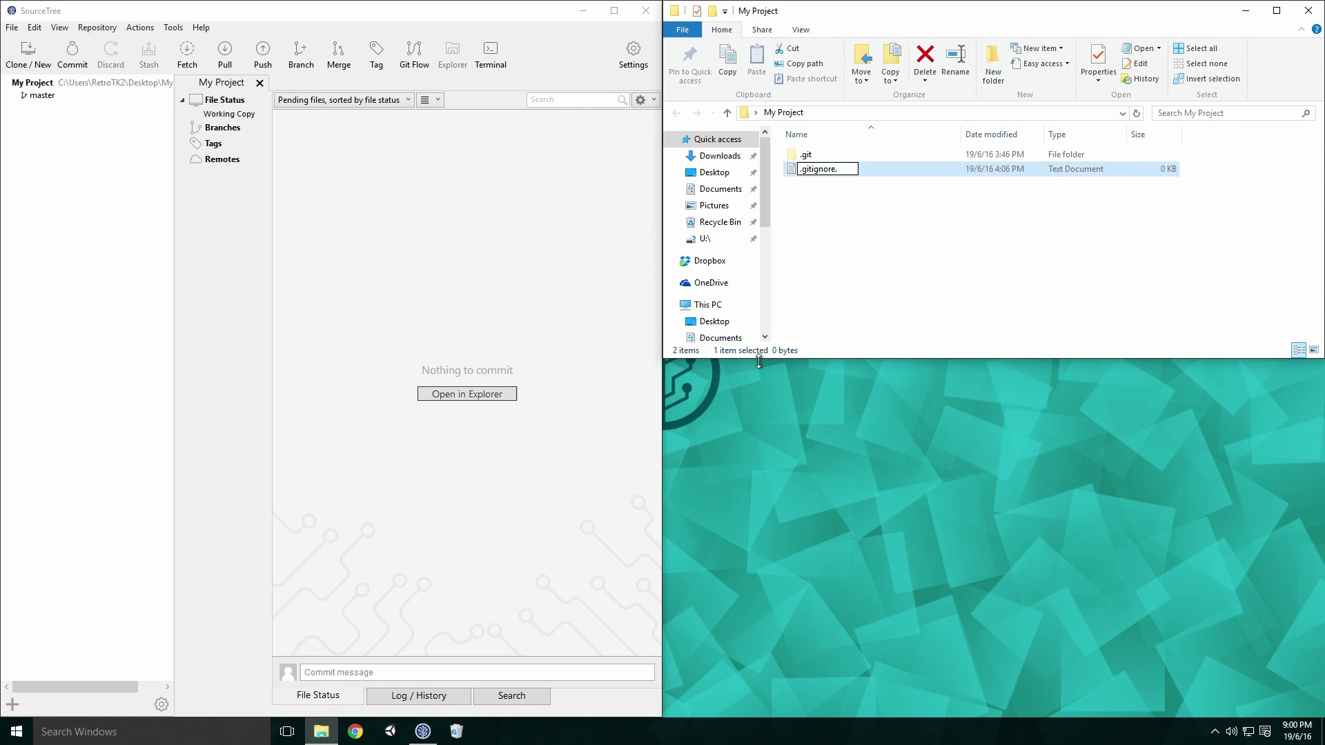
pyautogui.press('Return')
pyautogui.click(759, 361)
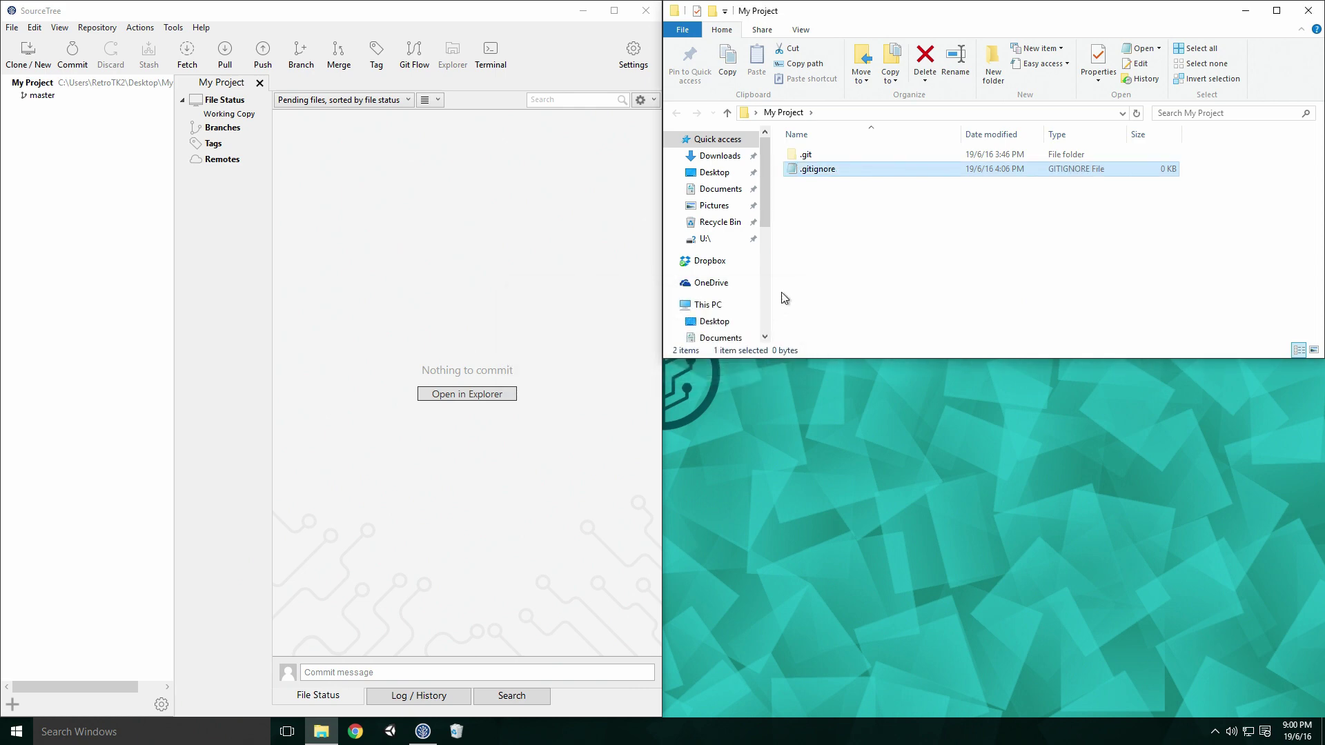
pyautogui.doubleClick(816, 169)
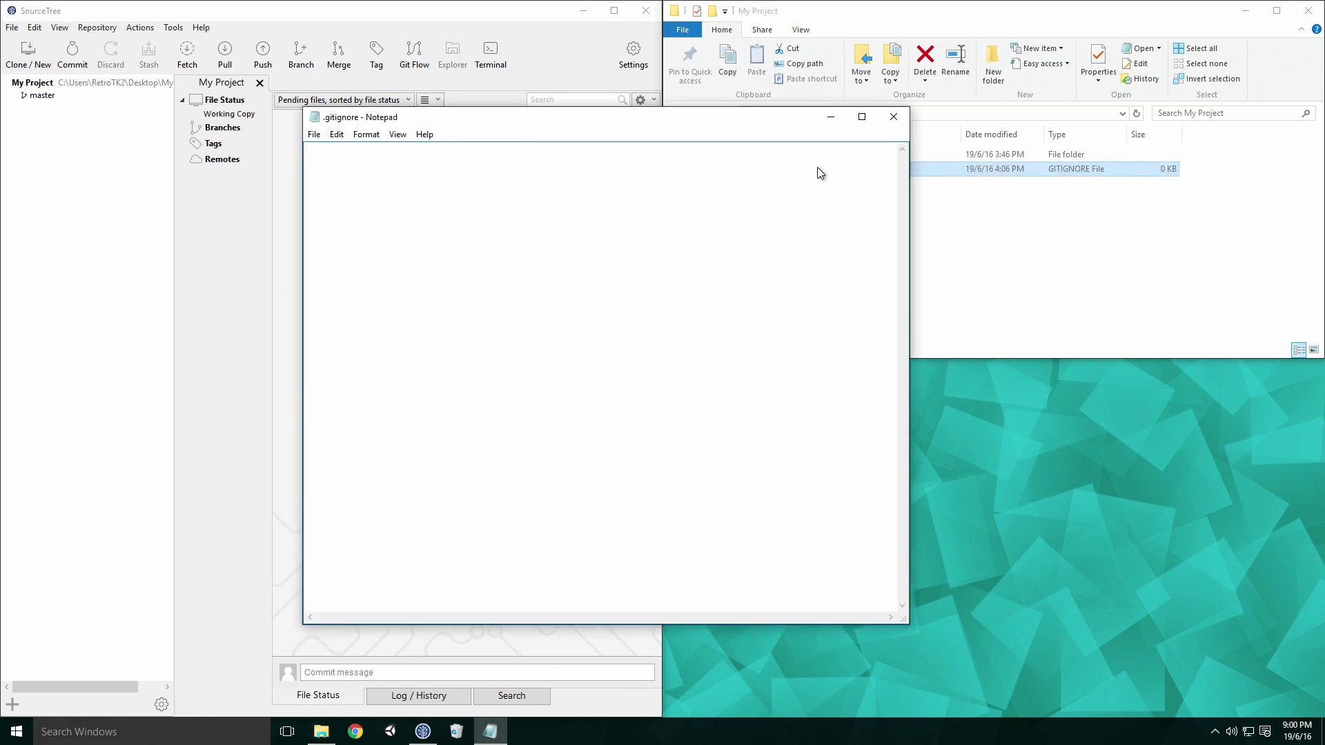
# Snap Notepad to the bottom-right quarter and create File.txt in My Project.
pyautogui.press('super+Right')
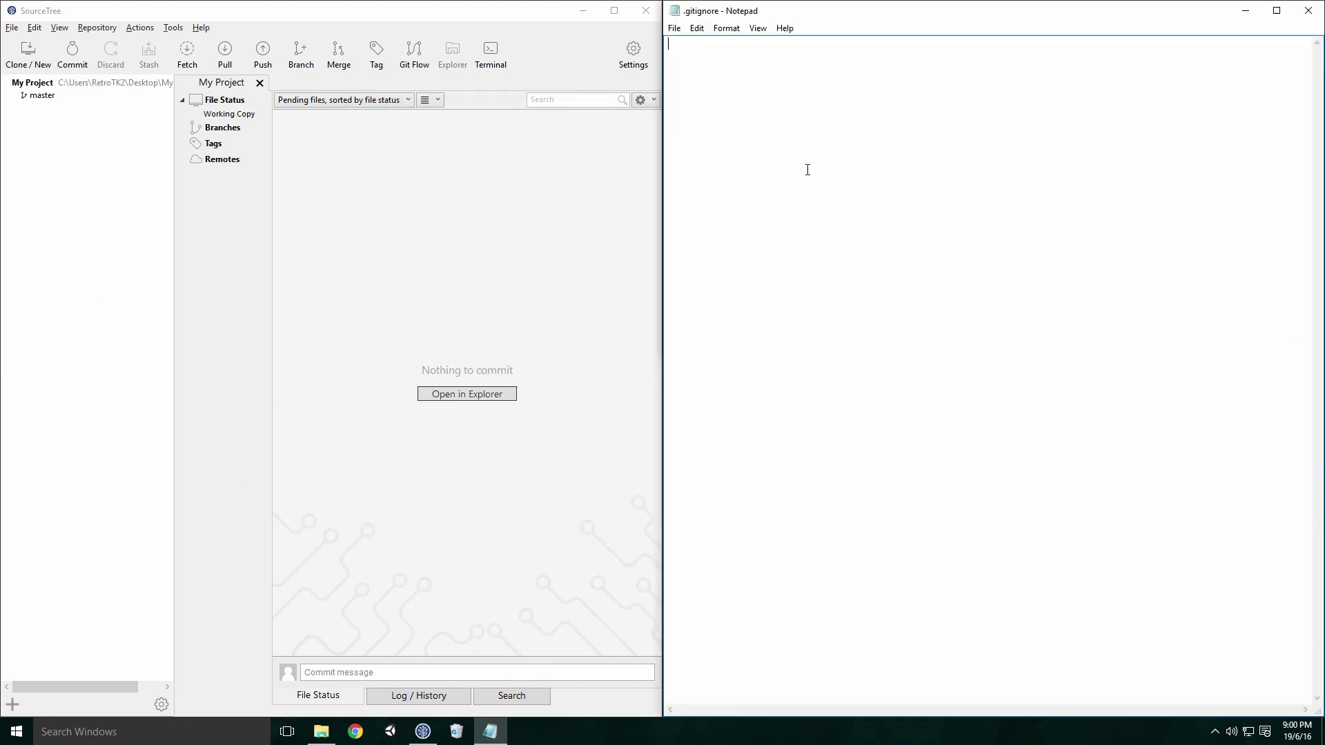
pyautogui.press('super+Down')
pyautogui.rightClick(811, 204)
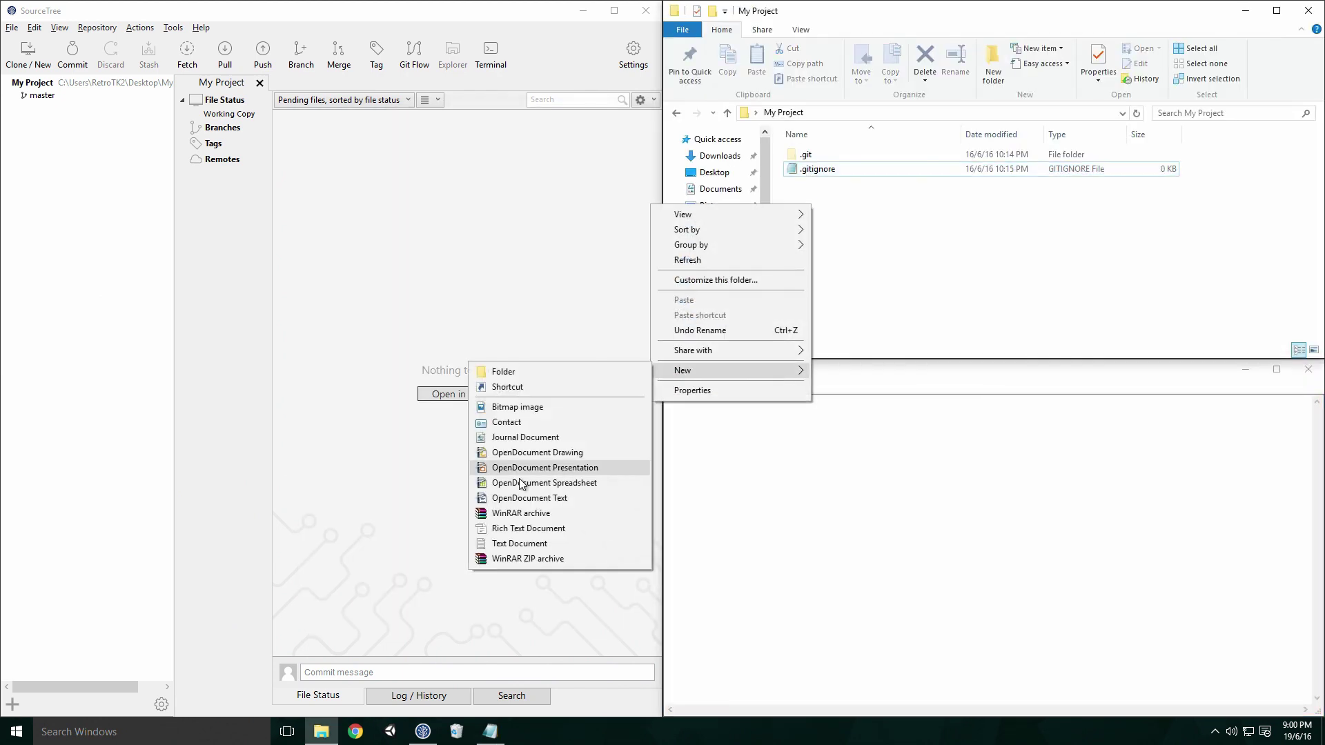
pyautogui.click(510, 541)
pyautogui.write('File')
pyautogui.press('Return')
# Stage and commit .gitignore to master with a message, then return to File Status.
pyautogui.click(445, 697)
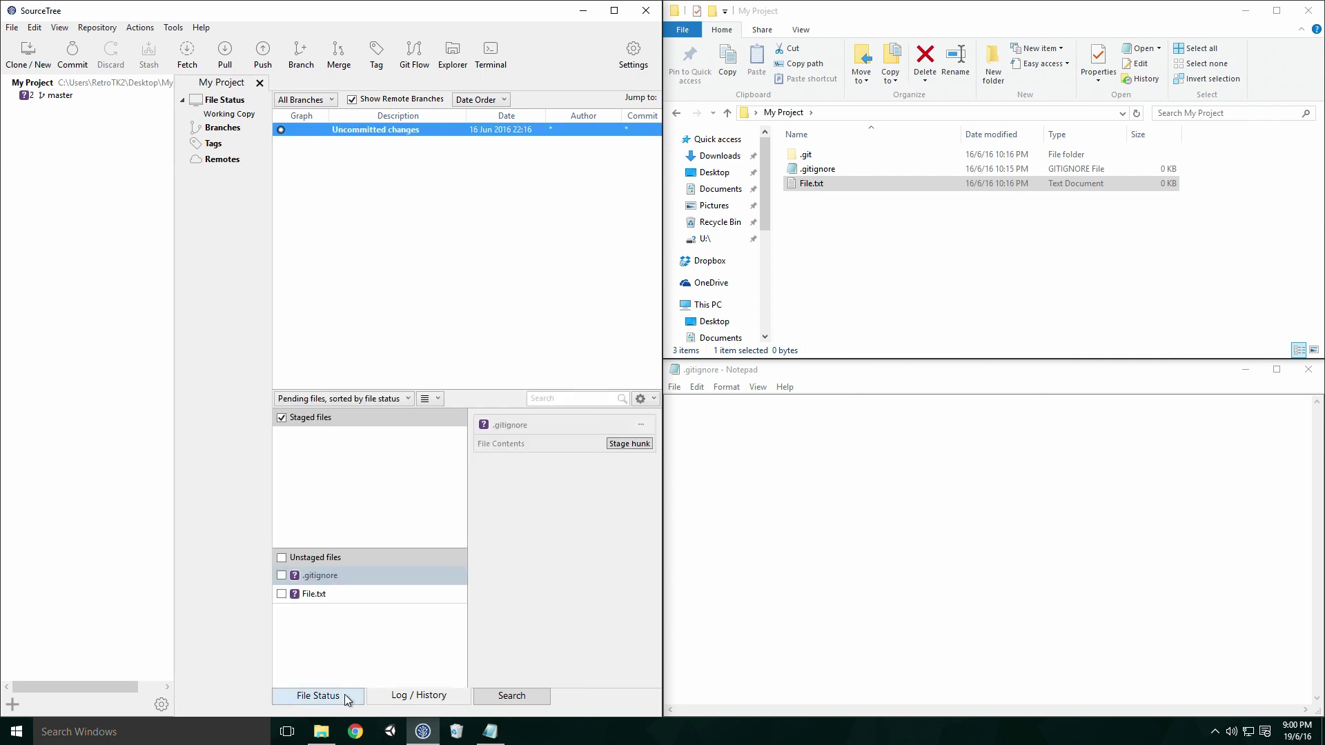
pyautogui.click(280, 575)
pyautogui.click(72, 54)
pyautogui.write('git ignore file add')
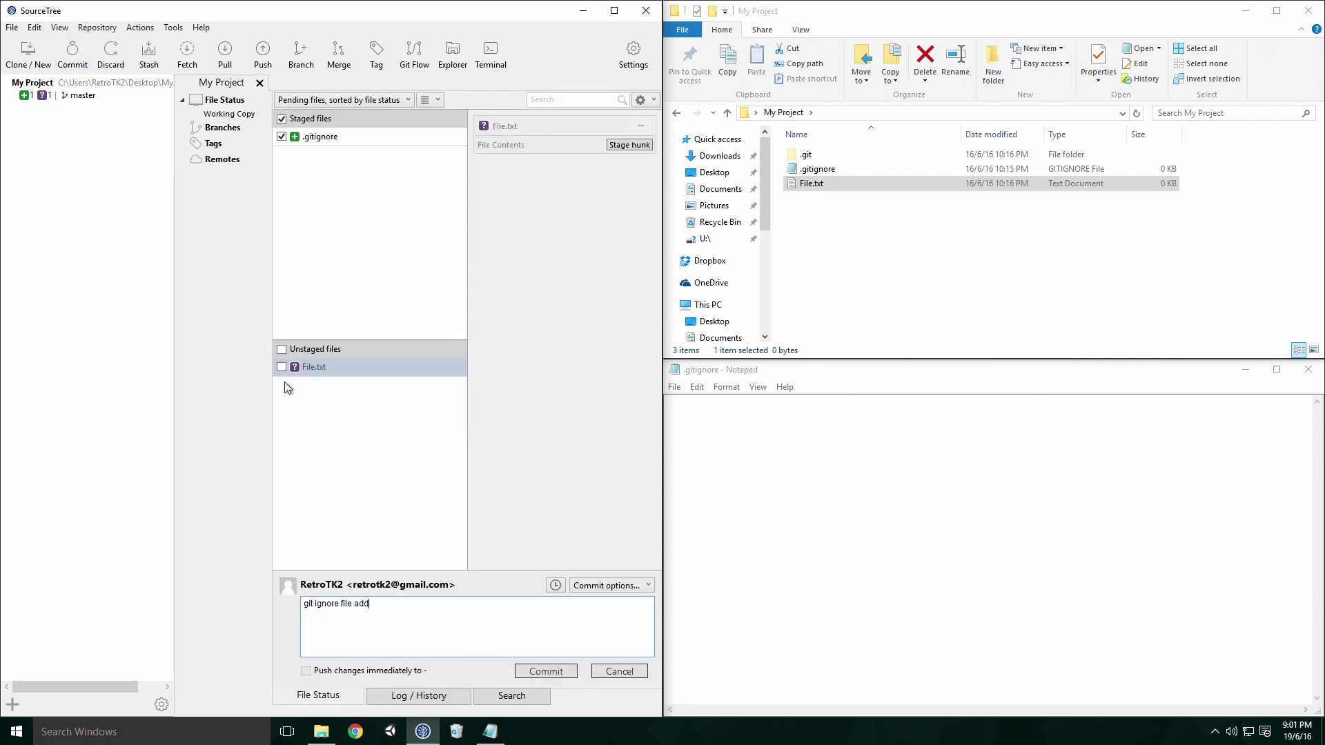
pyautogui.click(545, 670)
pyautogui.click(331, 696)
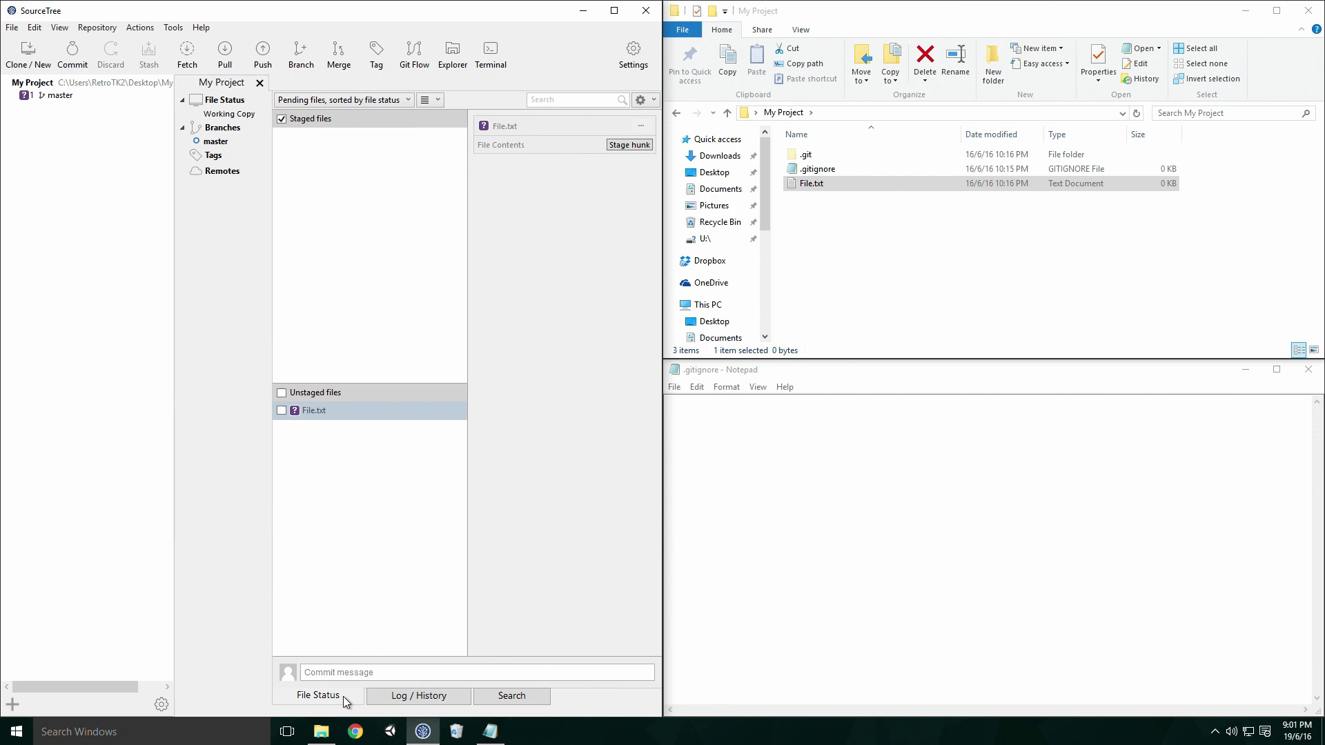
# Add a File.txt rule to .gitignore, save, and refresh SourceTree's file status.
pyautogui.click(737, 450)
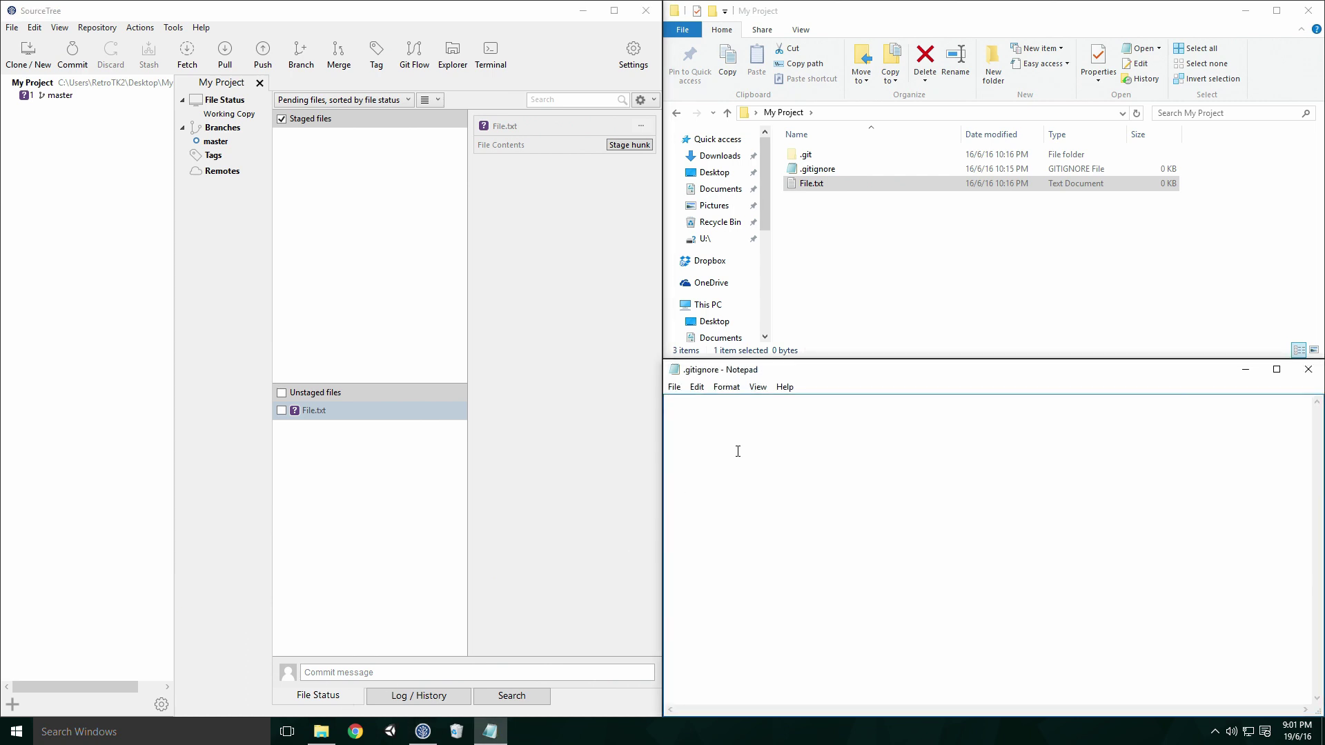
pyautogui.write('File')
pyautogui.write('.txt')
pyautogui.hotkey('ctrl', 's')
pyautogui.click(413, 460)
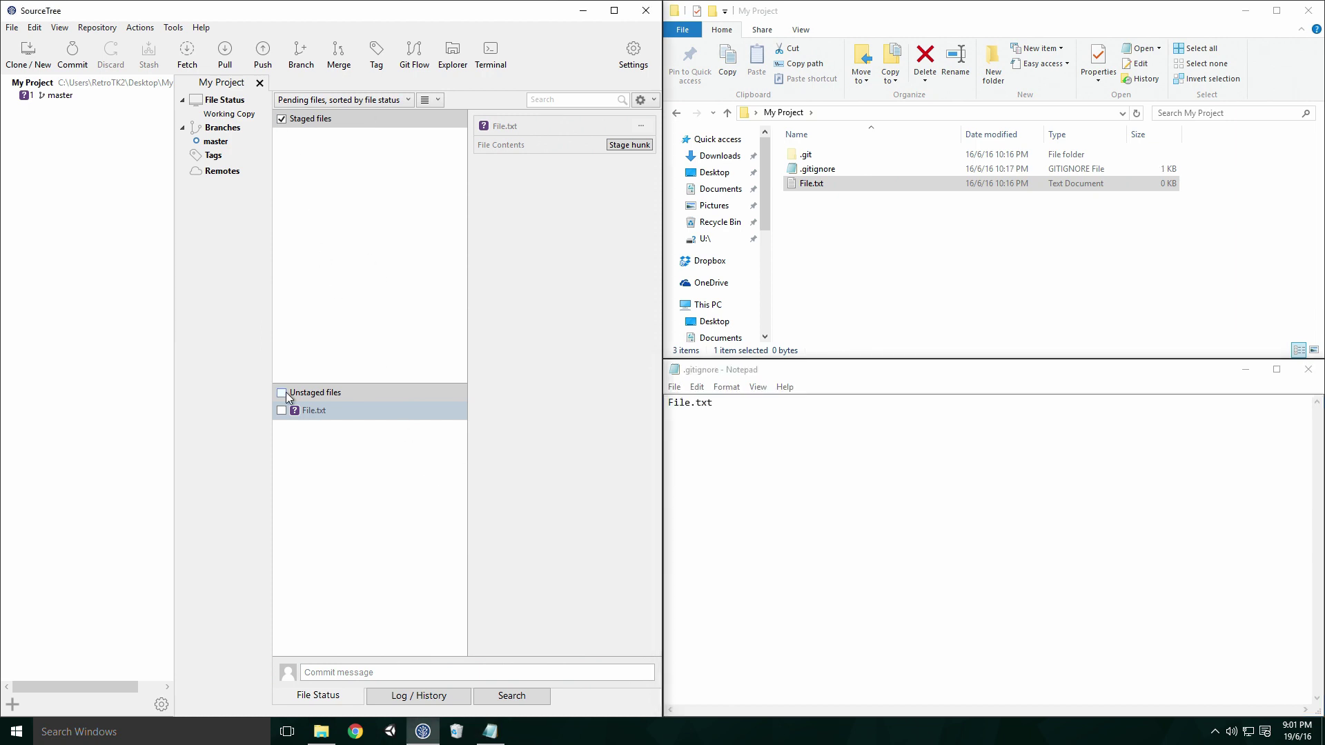
pyautogui.click(280, 410)
pyautogui.click(282, 136)
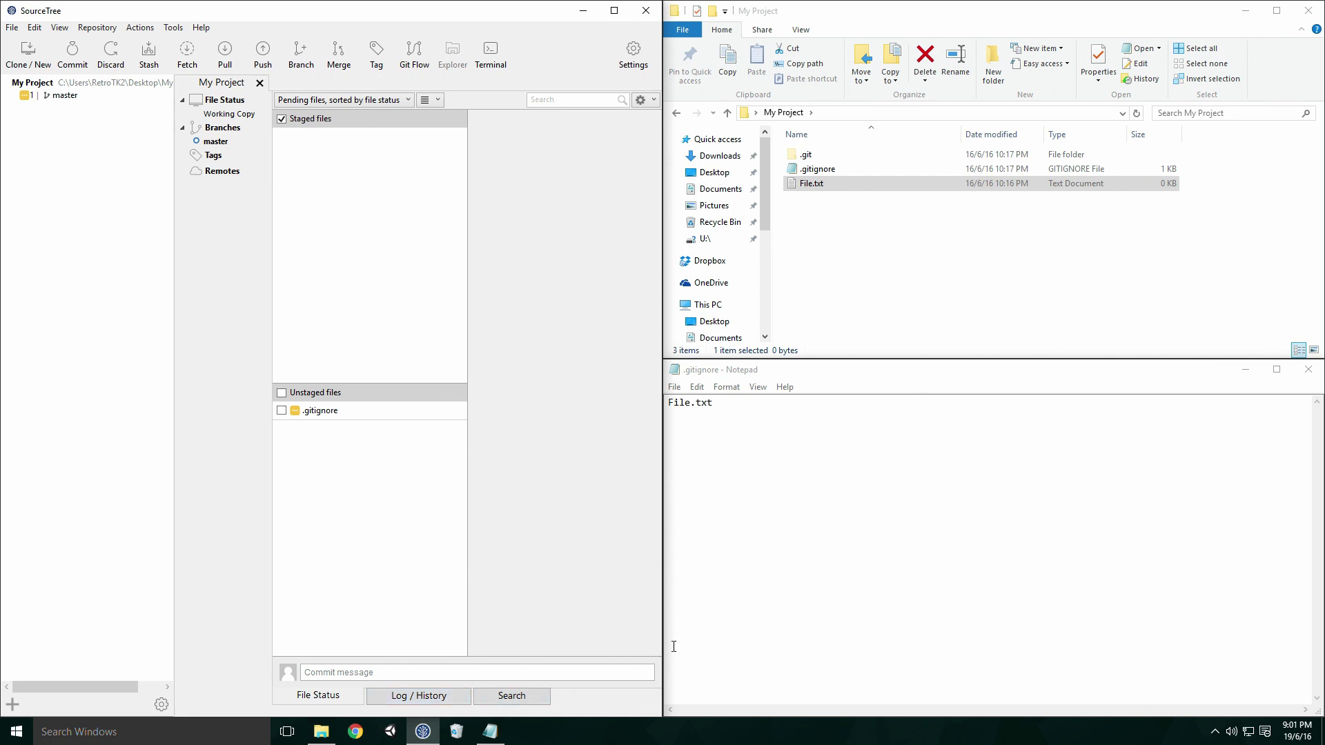
# Trim the rule from File.txt to File and test by staging and unstaging .gitignore.
pyautogui.click(772, 403)
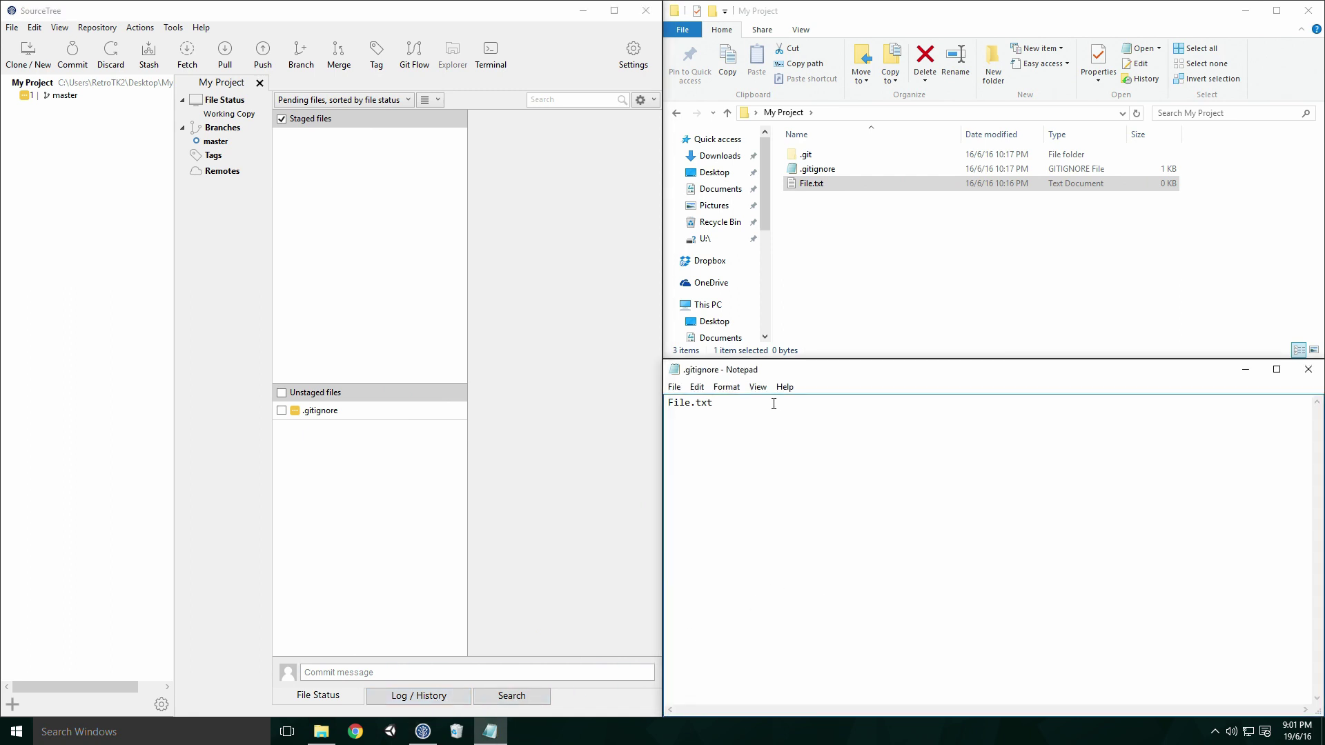
pyautogui.press('BackSpace')
pyautogui.press('BackSpace')
pyautogui.press('BackSpace')
pyautogui.press('BackSpace')
pyautogui.click(282, 410)
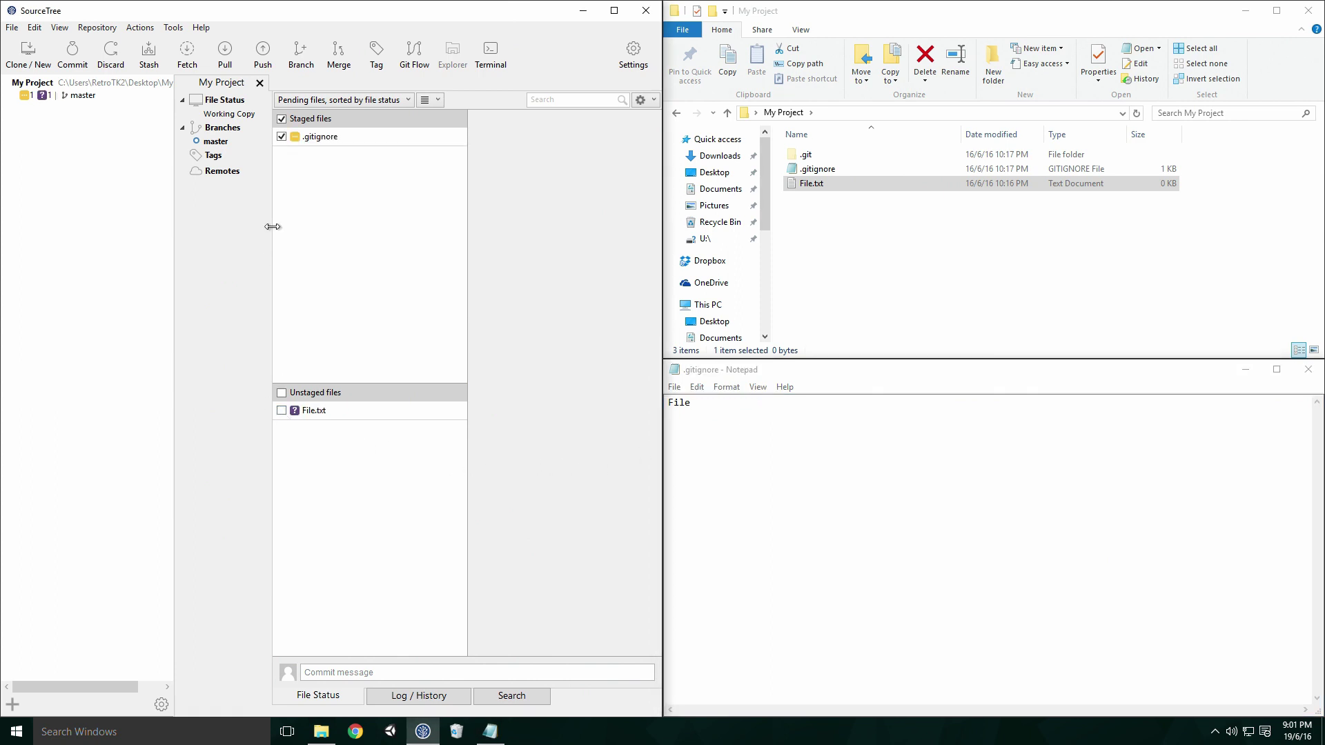
pyautogui.click(282, 137)
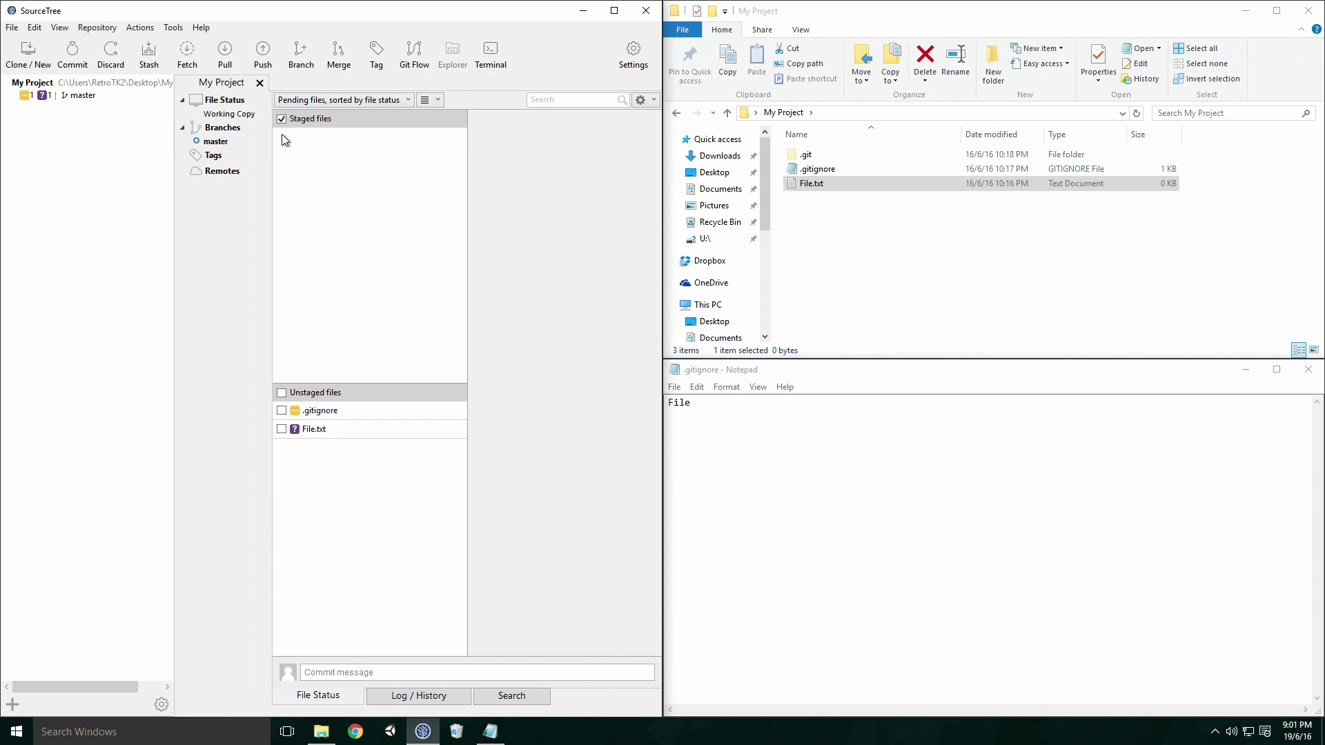
# Replace the rule with *.txt and stage .gitignore.
pyautogui.click(693, 397)
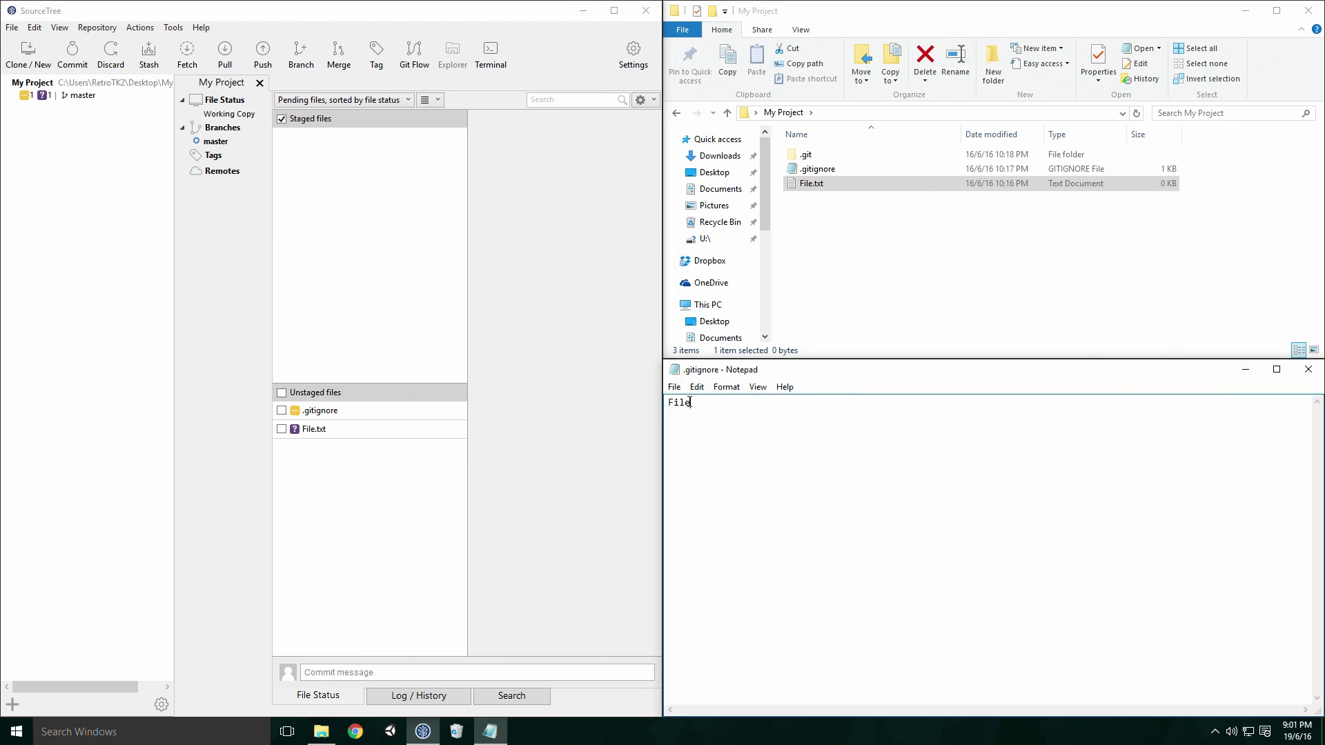
pyautogui.doubleClick(679, 402)
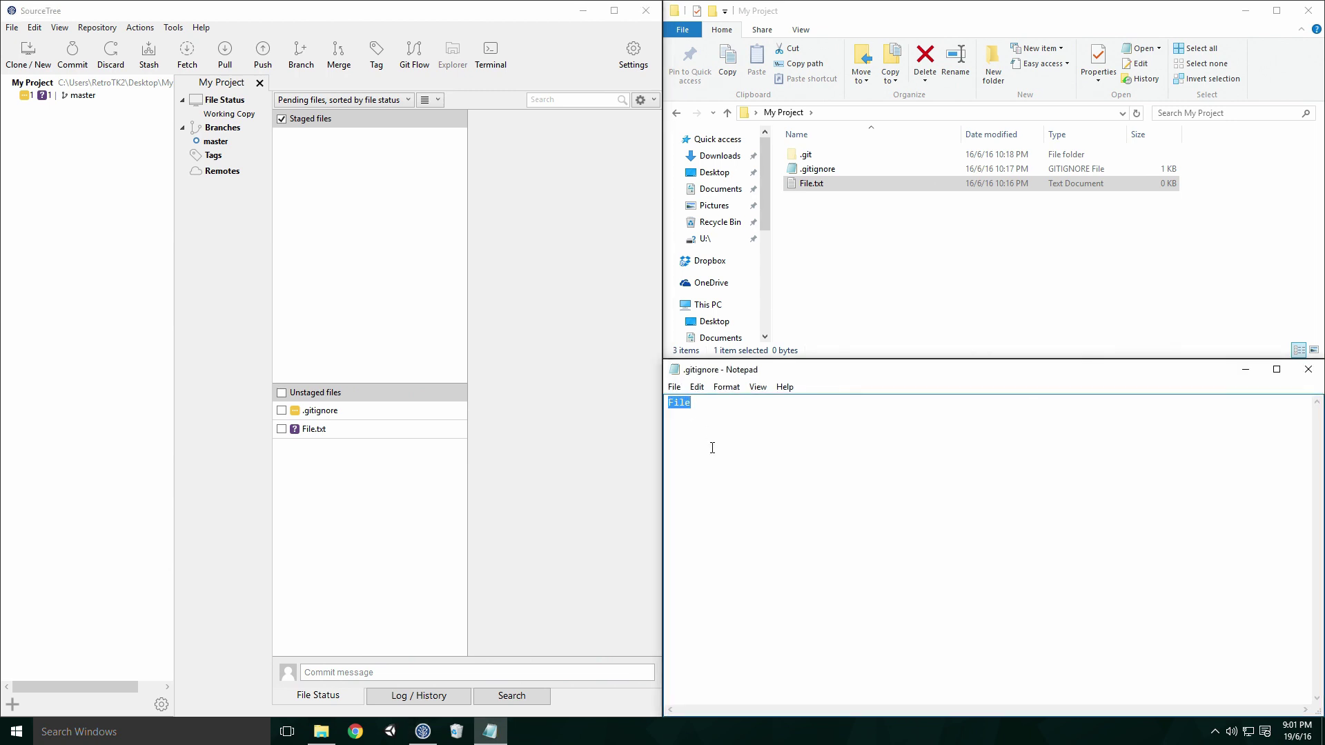
pyautogui.write('*.txt')
pyautogui.click(280, 410)
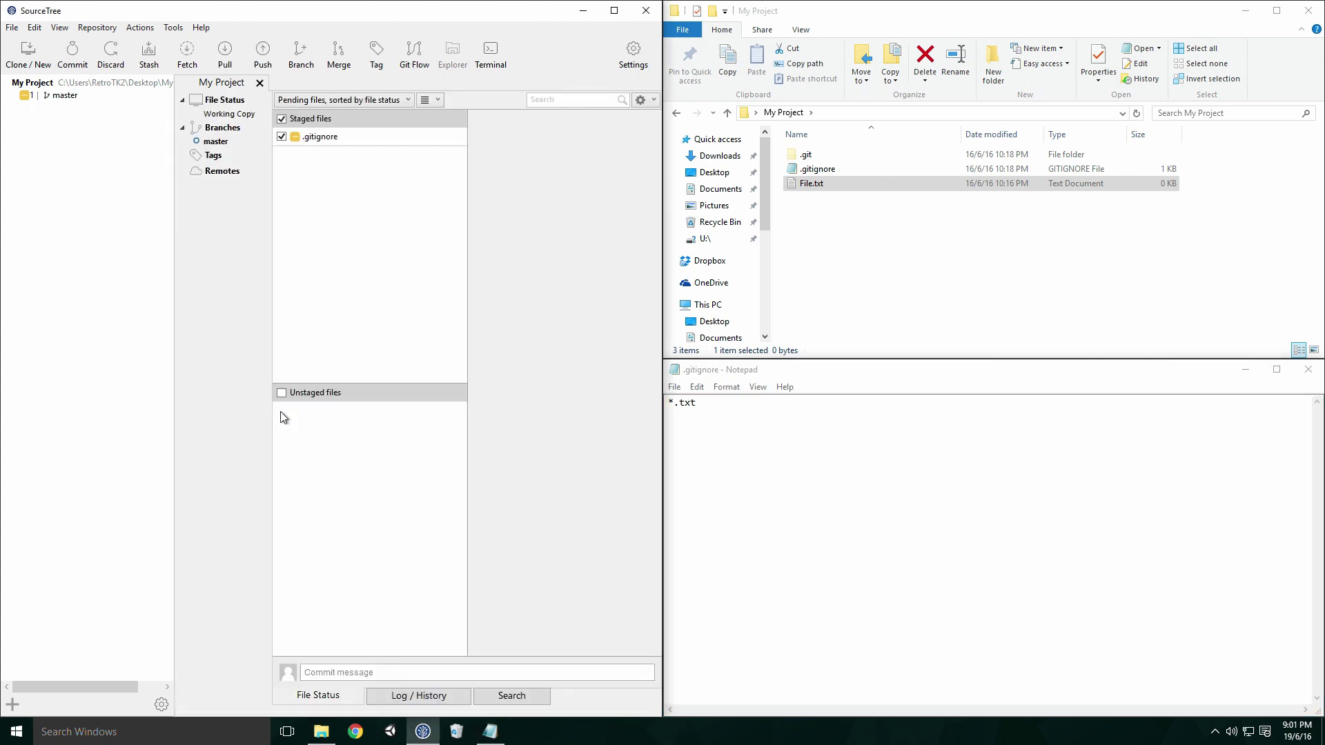
# Create Another File.txt in My Project and unstage .gitignore.
pyautogui.rightClick(714, 269)
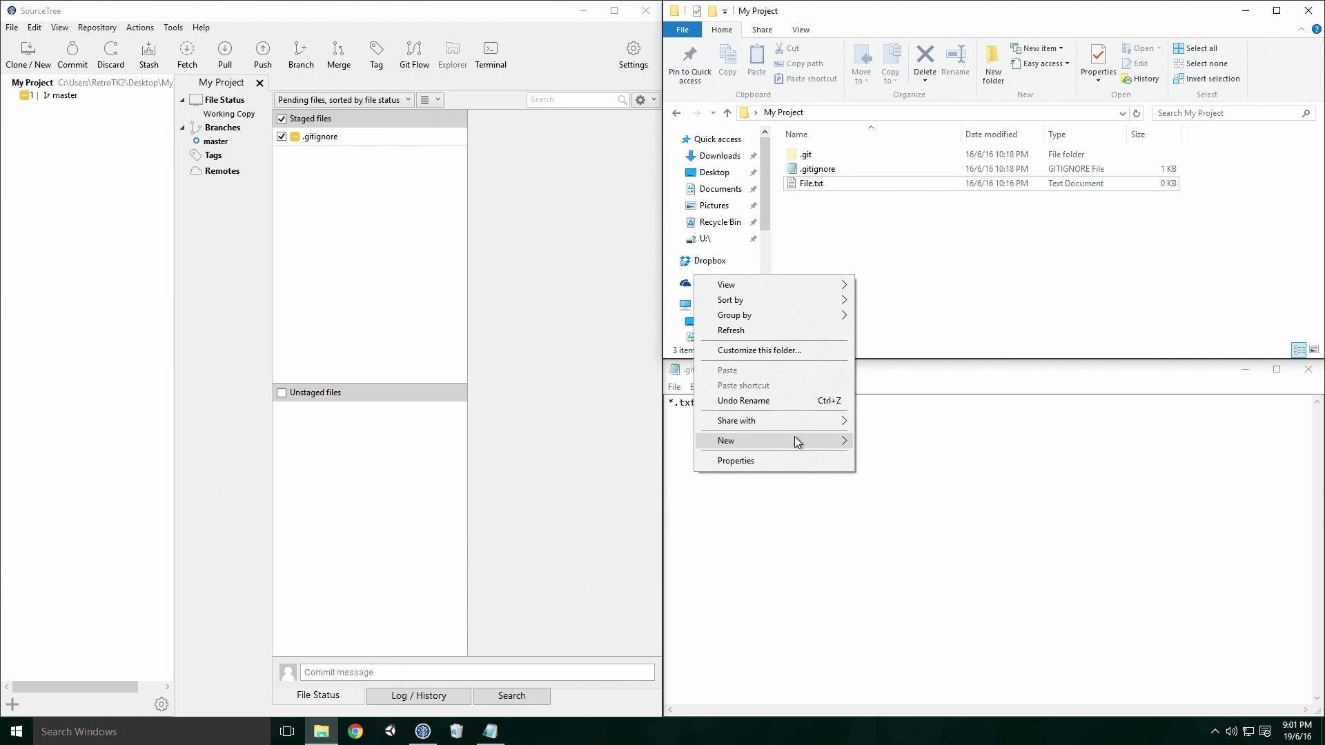
pyautogui.click(794, 435)
pyautogui.write('Adother File.txt')
pyautogui.press('Return')
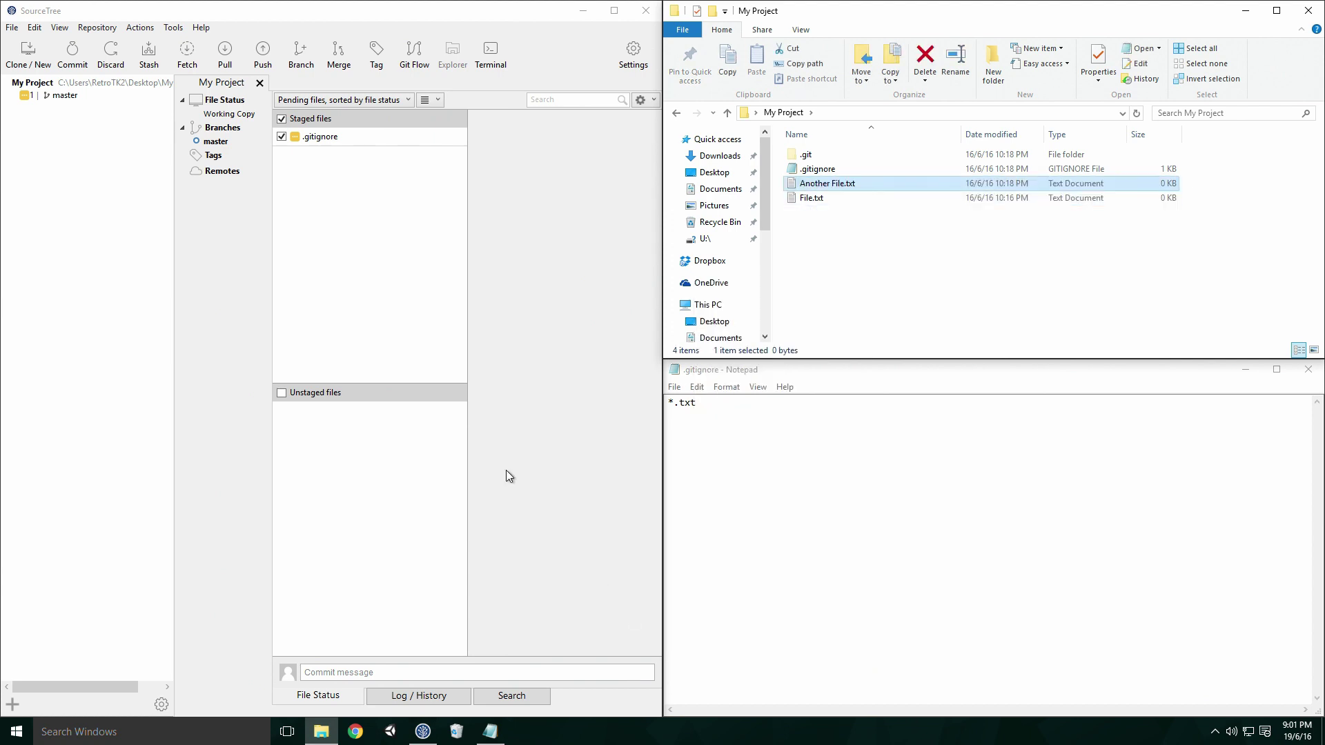
pyautogui.click(388, 252)
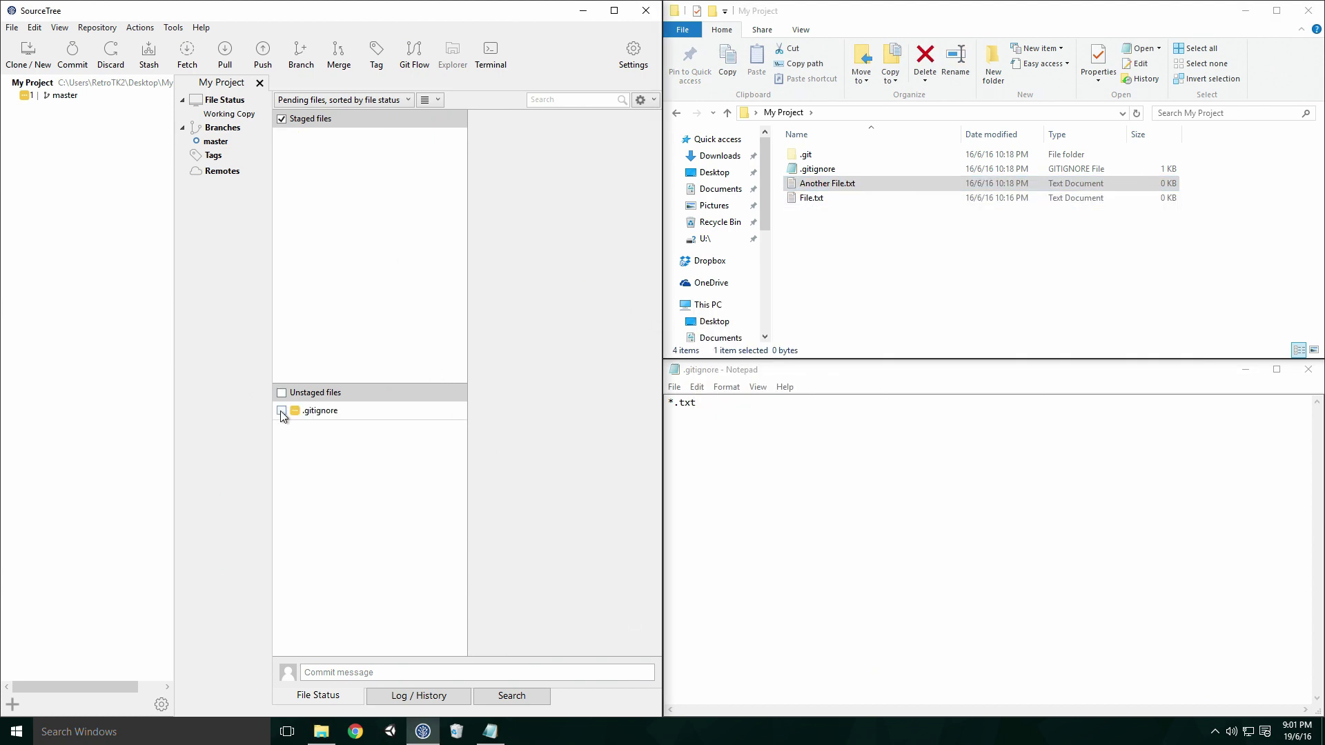
pyautogui.click(828, 315)
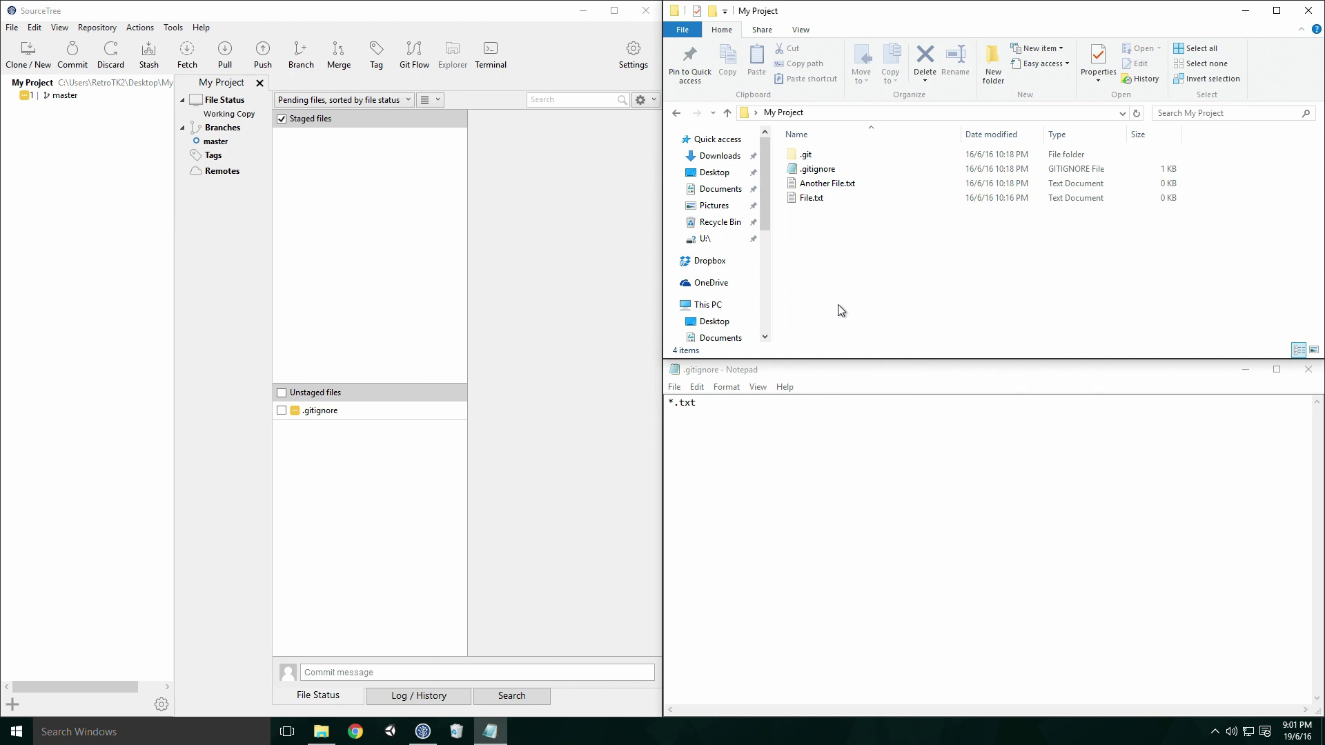
# Create Video.mp4 and Video.mov, accepting the extension-change warnings.
pyautogui.rightClick(840, 310)
pyautogui.click(560, 599)
pyautogui.write('Video.mp4')
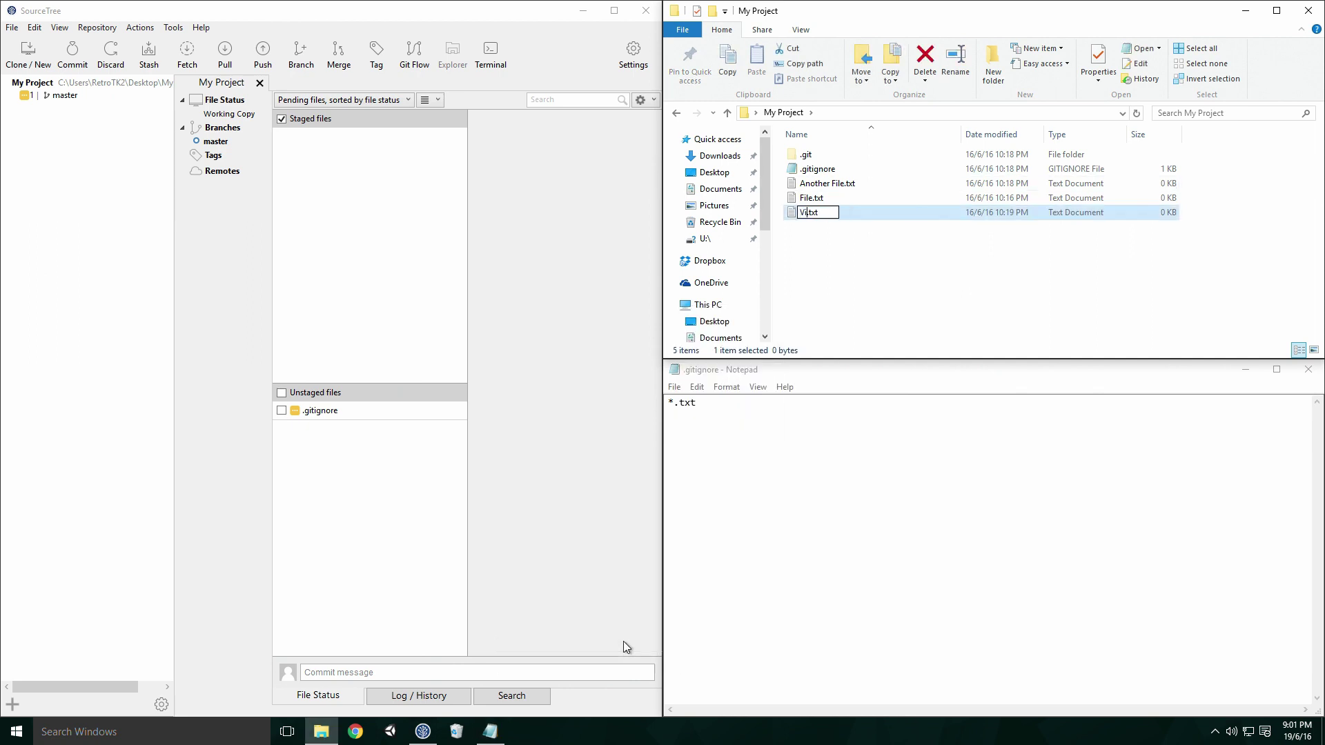
pyautogui.press('Return')
pyautogui.click(721, 372)
pyautogui.rightClick(675, 261)
pyautogui.click(543, 599)
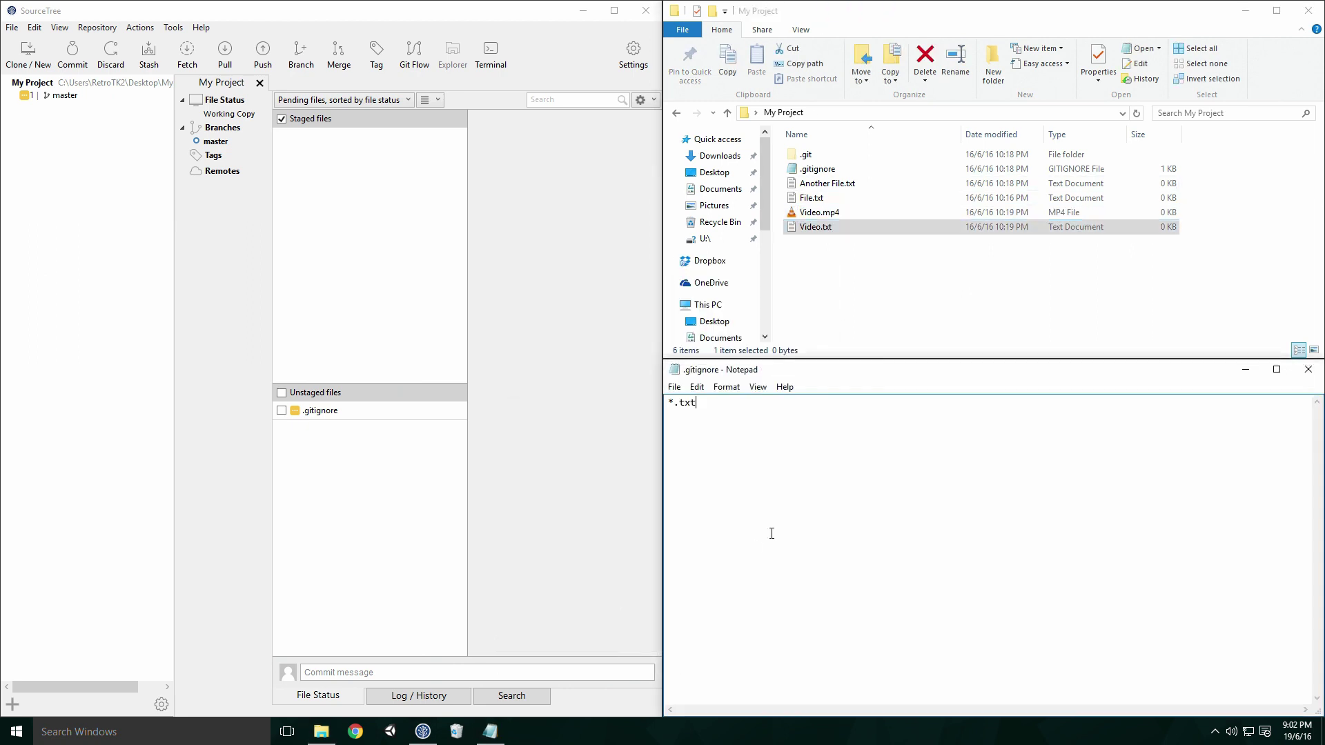
pyautogui.write('Video.mov')
pyautogui.press('Return')
pyautogui.click(722, 373)
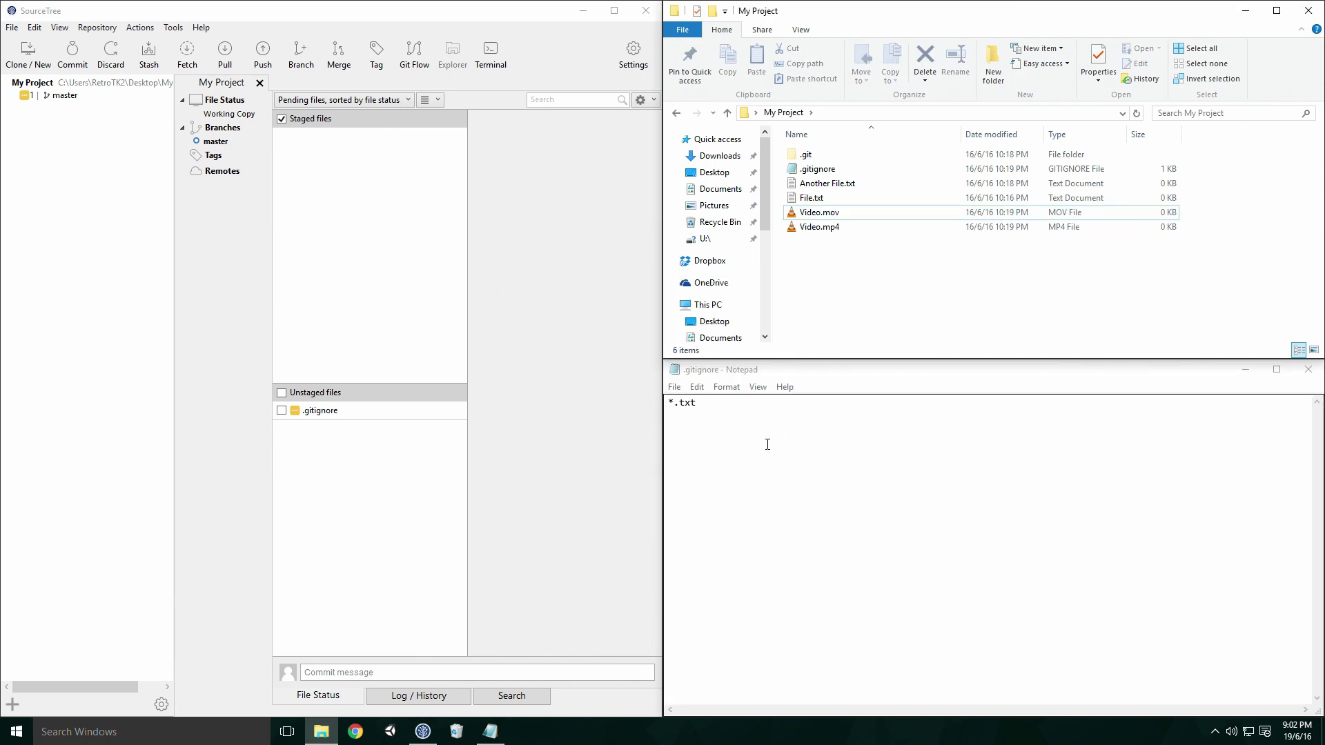
# Stage and unstage .gitignore to refresh SourceTree's unstaged list.
pyautogui.click(421, 350)
pyautogui.click(281, 410)
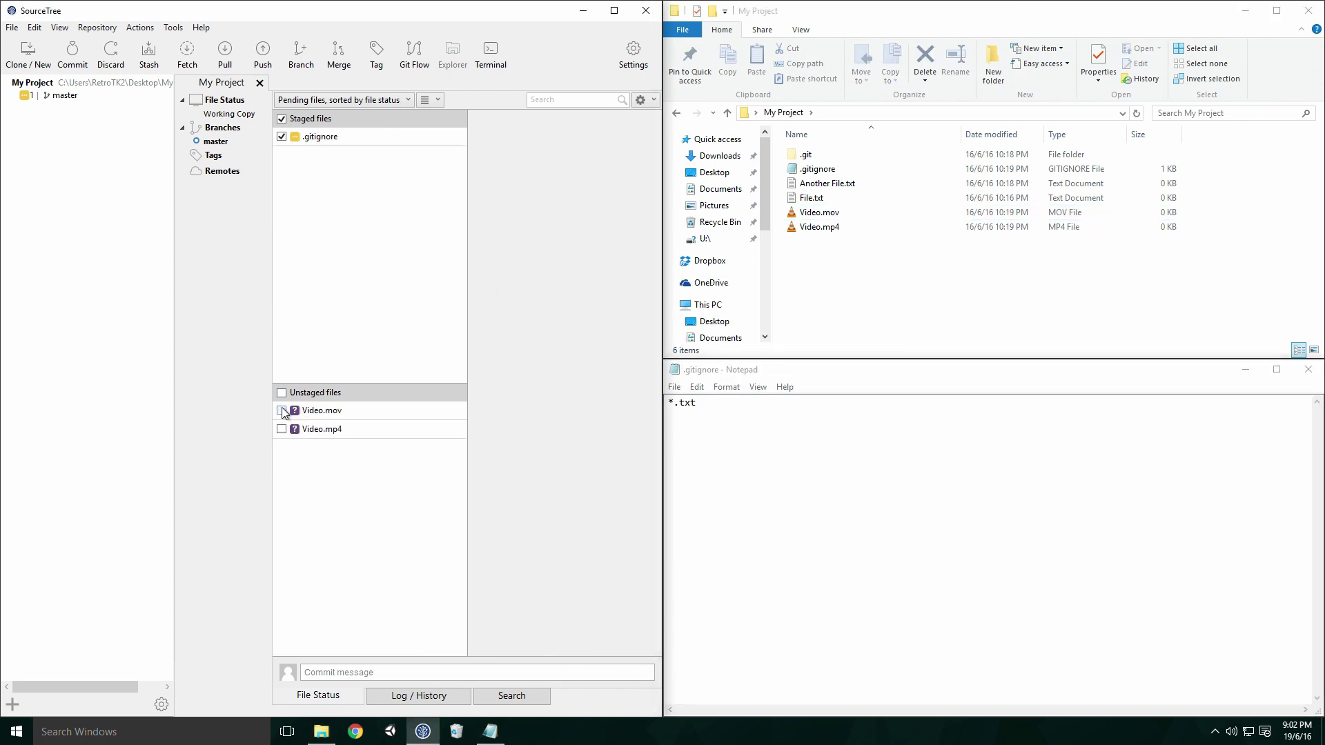
pyautogui.click(283, 138)
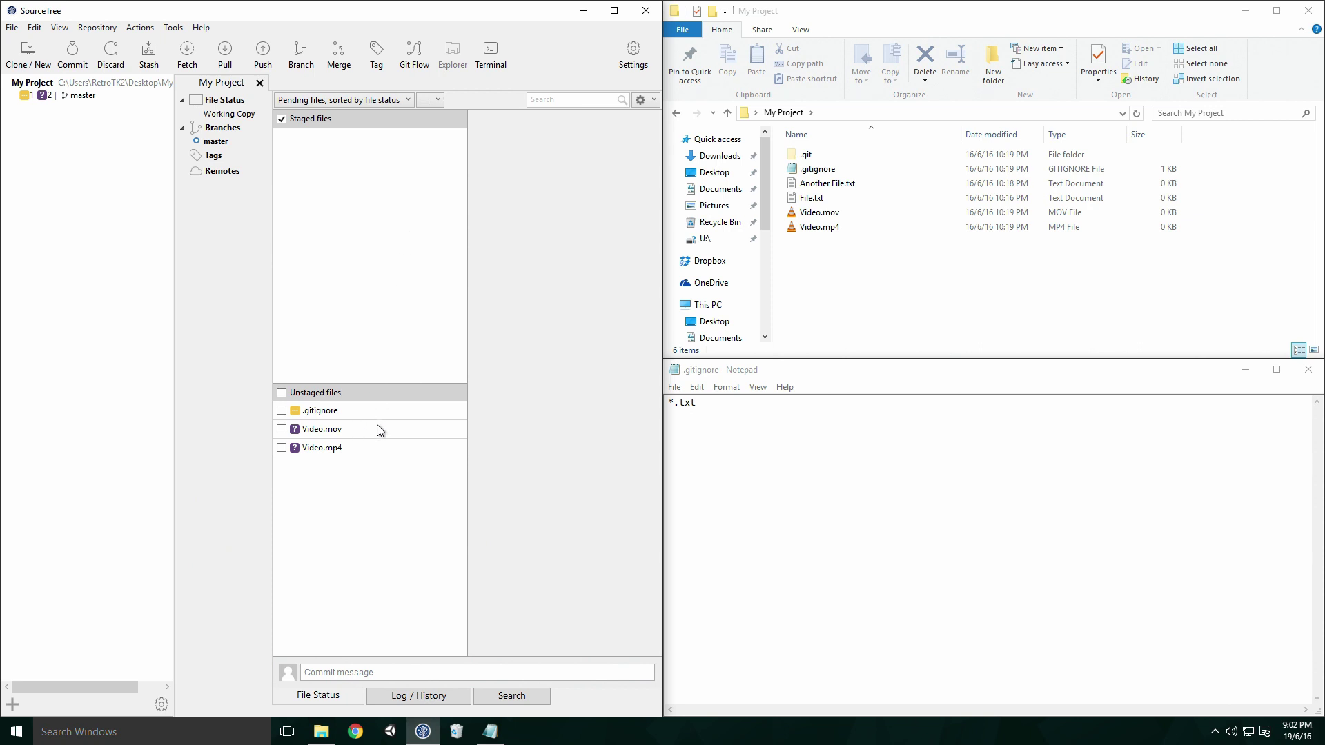
# Add a Video.* line to .gitignore, save, and refresh SourceTree by toggling staging.
pyautogui.click(720, 419)
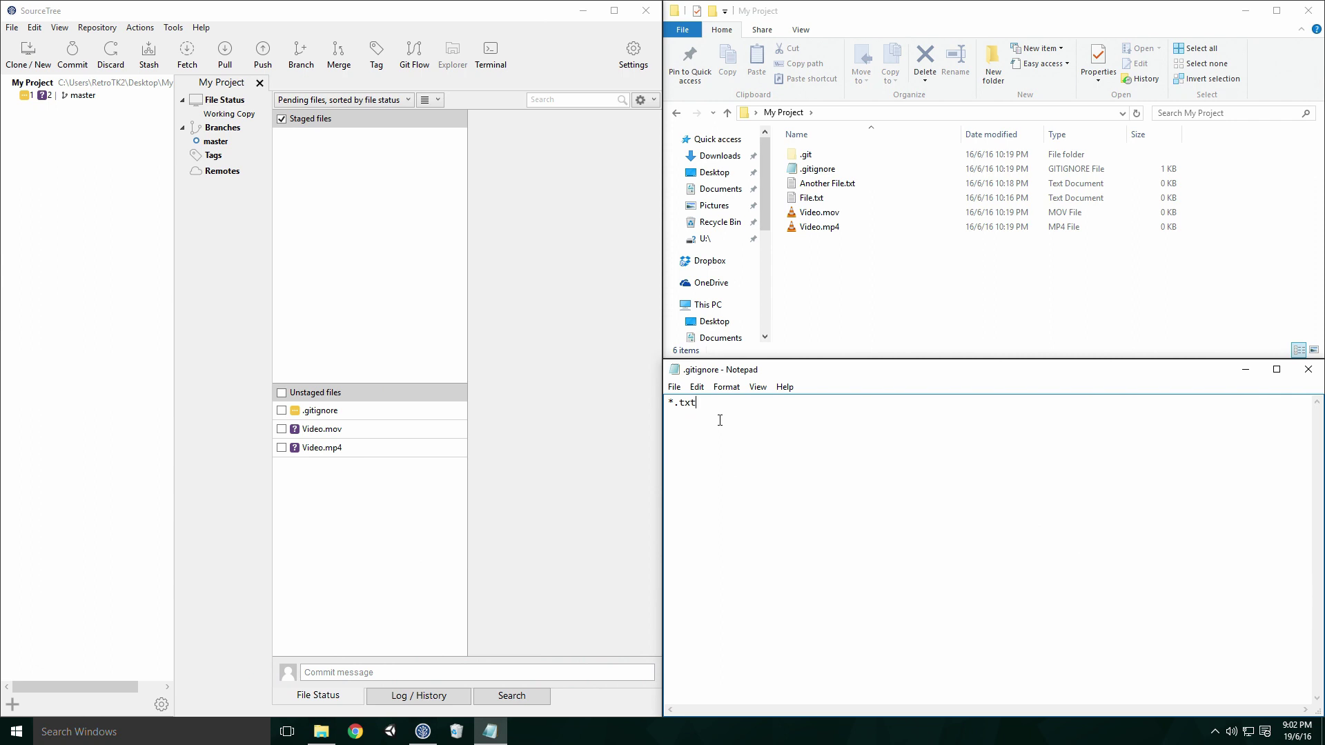
pyautogui.press('Return')
pyautogui.write('Video.*')
pyautogui.hotkey('ctrl', 's')
pyautogui.click(311, 414)
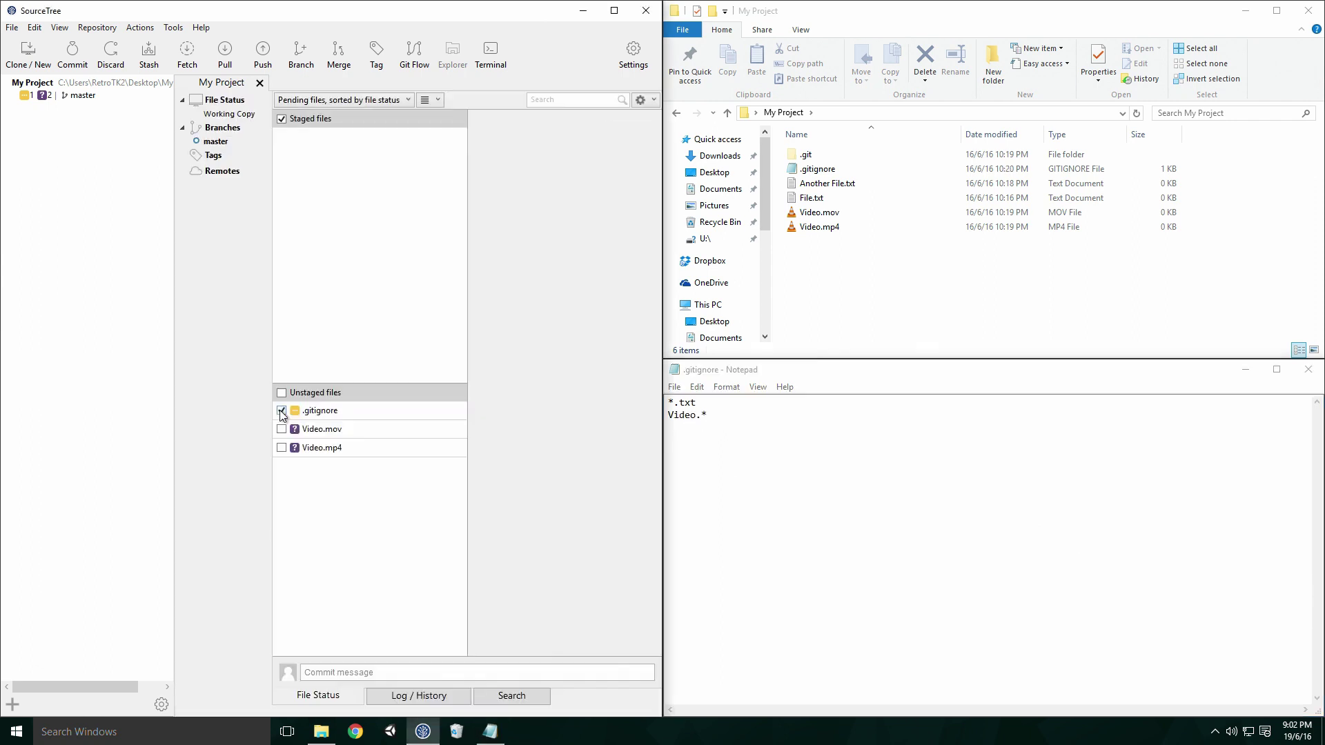
pyautogui.click(281, 136)
# Create VideoNotInclude.mp4 in My Project, accepting the extension change.
pyautogui.click(807, 269)
pyautogui.rightClick(808, 270)
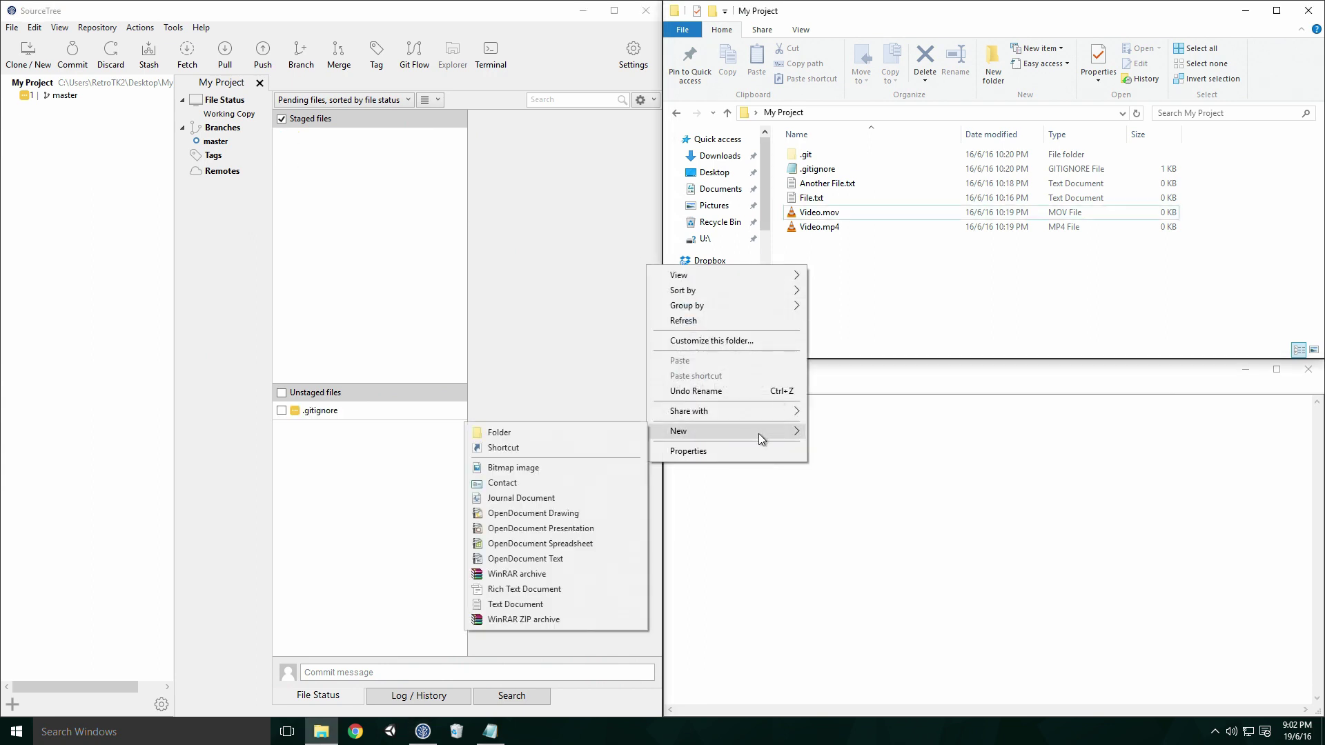
pyautogui.click(551, 605)
pyautogui.write('VideoNotInclude')
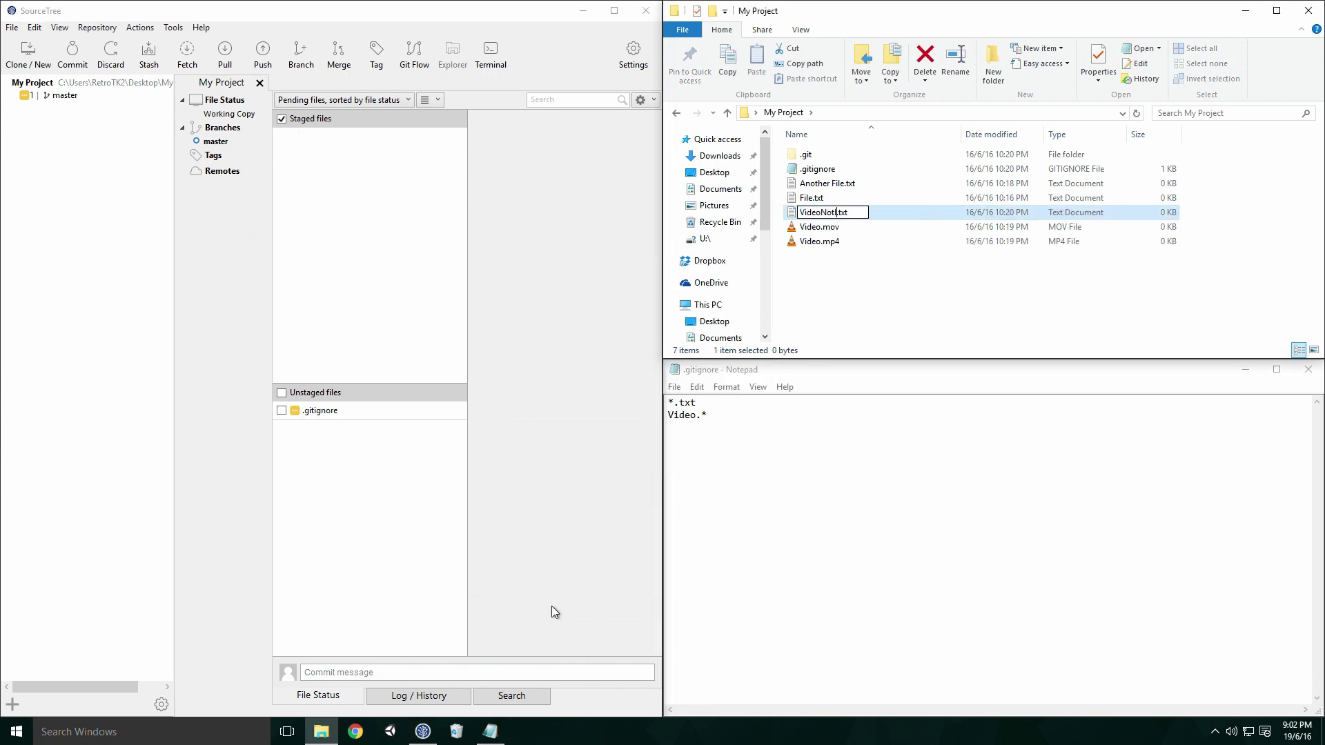
pyautogui.press('Delete')
pyautogui.press('Delete')
pyautogui.press('Delete')
pyautogui.write('.mp4')
pyautogui.press('Return')
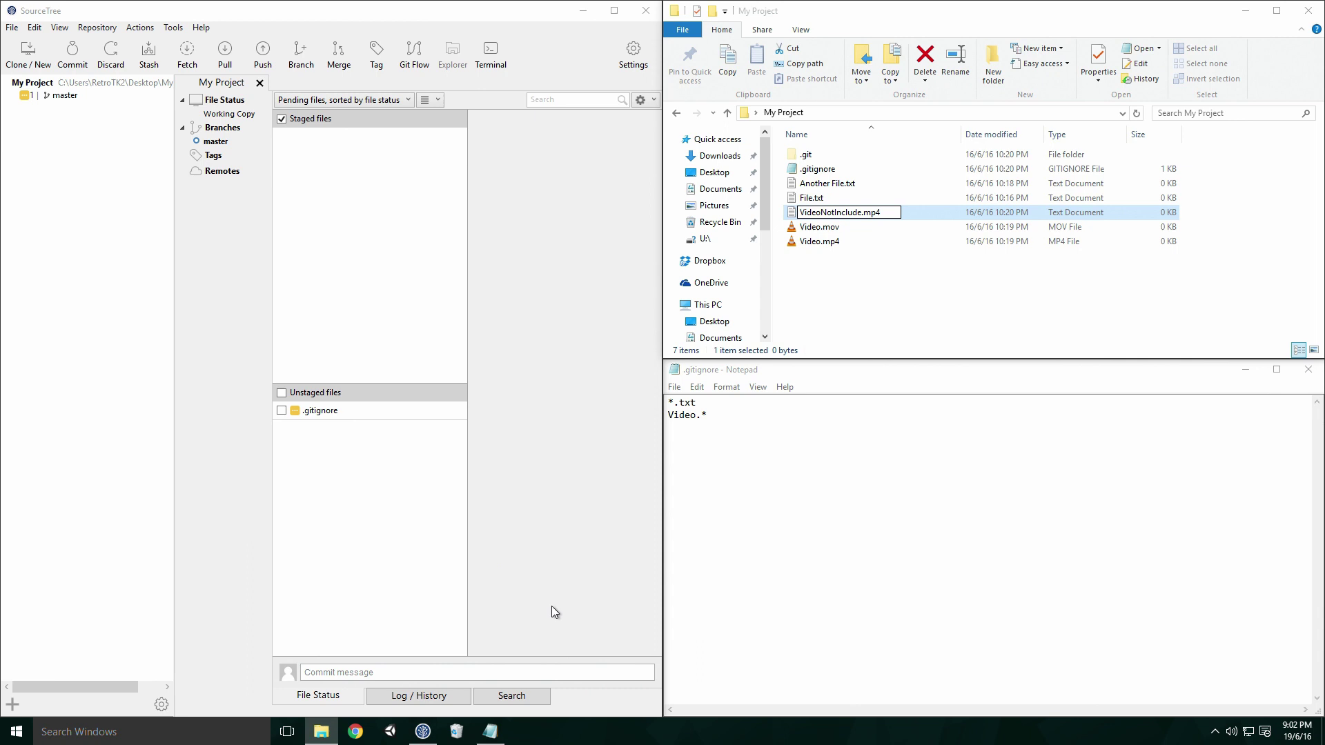
pyautogui.press('Return')
# Stage and unstage .gitignore to refresh the unstaged list.
pyautogui.click(422, 551)
pyautogui.click(282, 411)
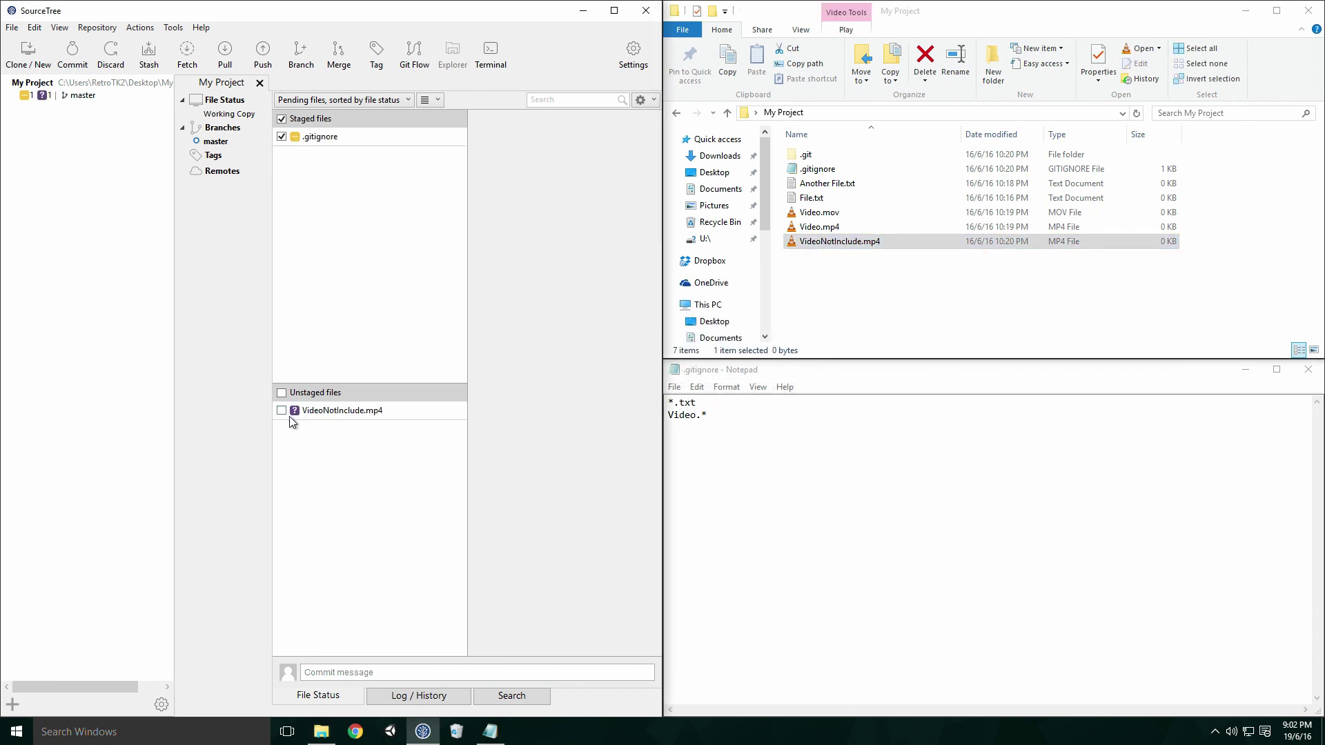
pyautogui.click(282, 137)
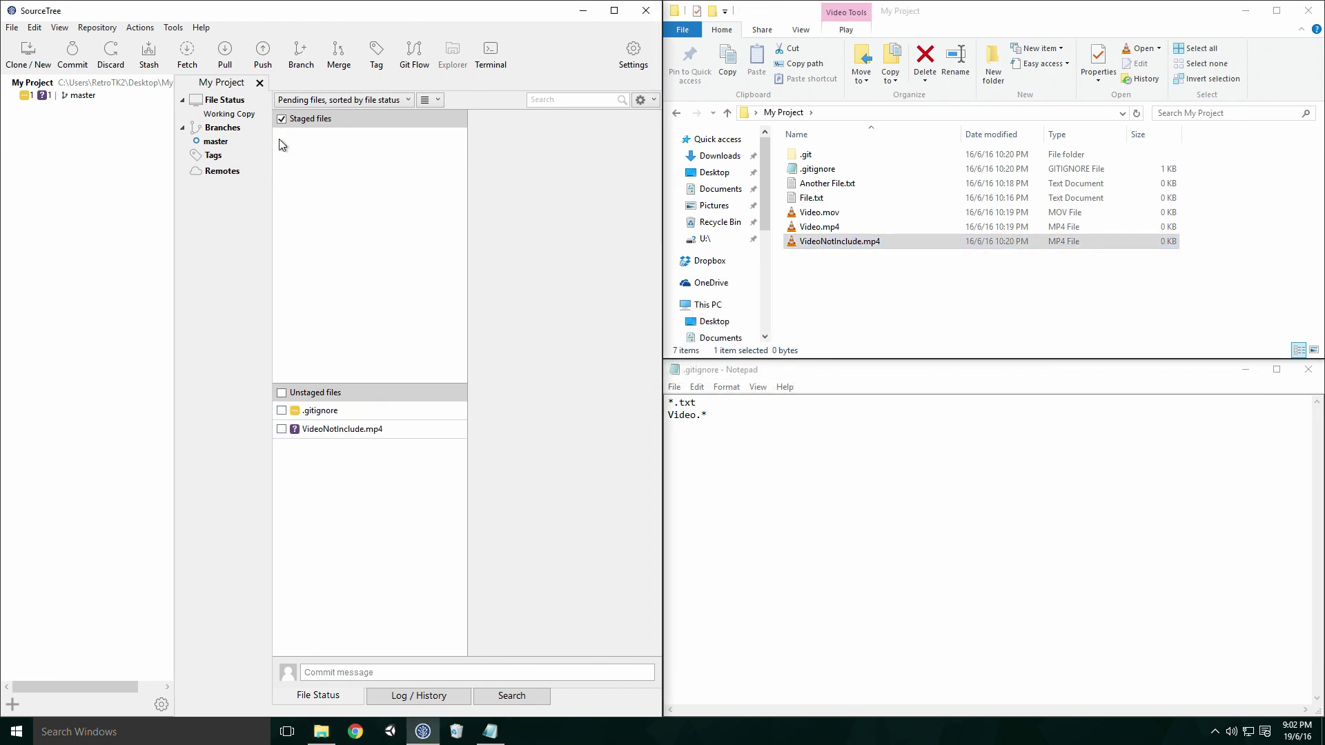
# Change the Video.* rule to Video* and refresh SourceTree by toggling staging.
pyautogui.click(702, 416)
pyautogui.press('BackSpace')
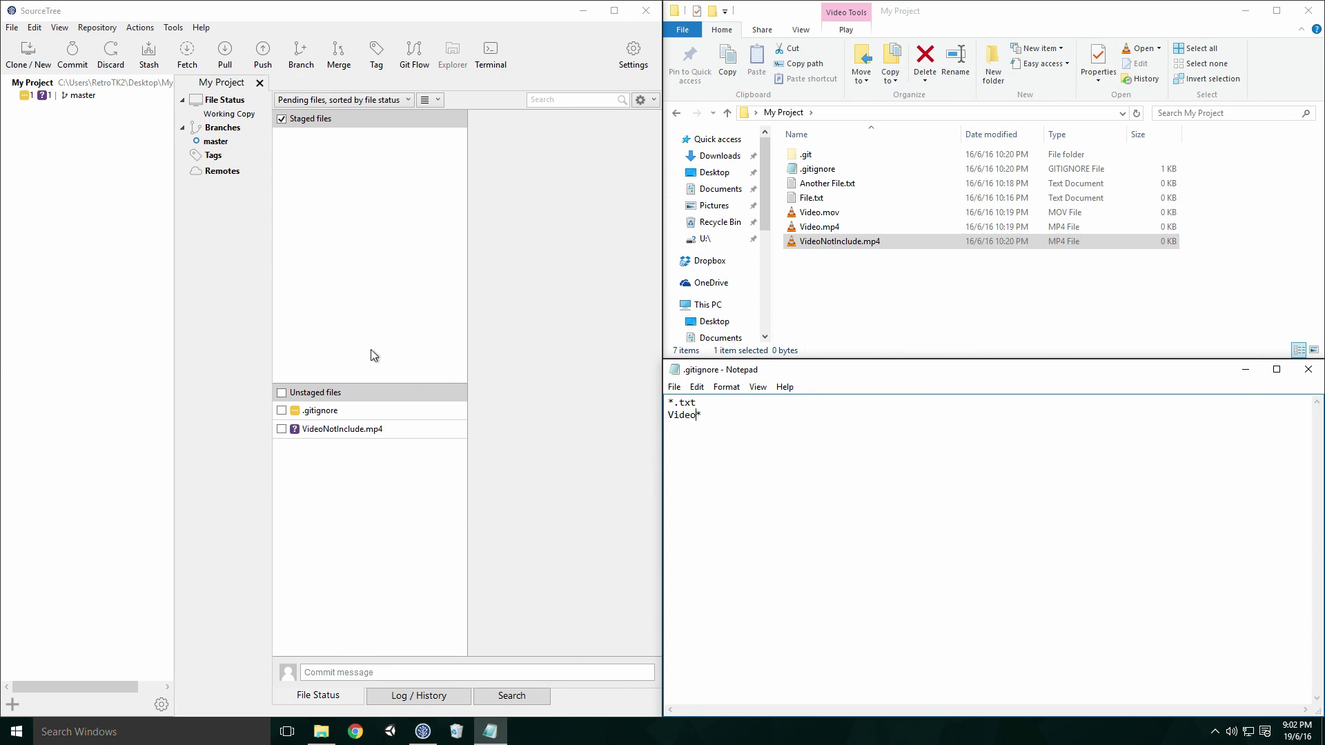
pyautogui.click(281, 410)
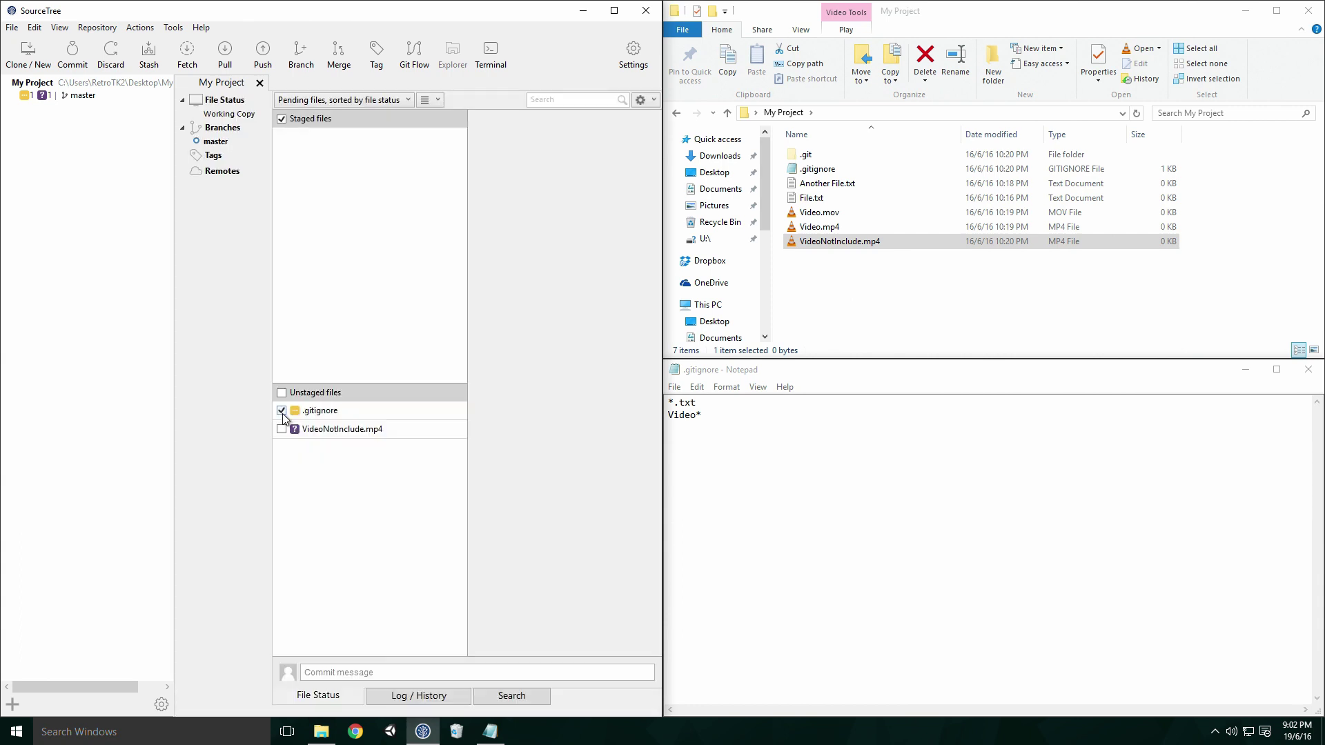
pyautogui.click(281, 145)
# Replace the video rule with *.mp4, save, and stage .gitignore.
pyautogui.moveTo(706, 414); pyautogui.dragTo(656, 404)
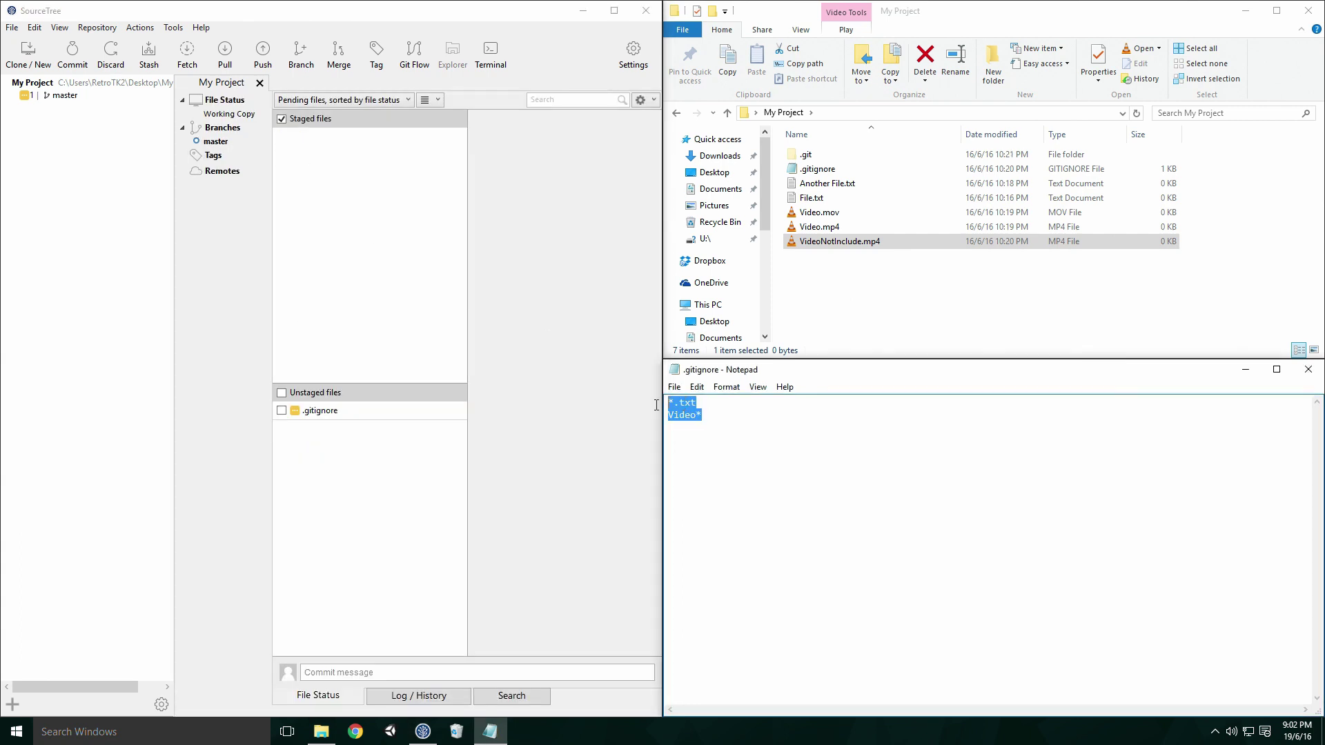
pyautogui.write('*')
pyautogui.write('.mp4')
pyautogui.hotkey('ctrl', 's')
pyautogui.click(399, 437)
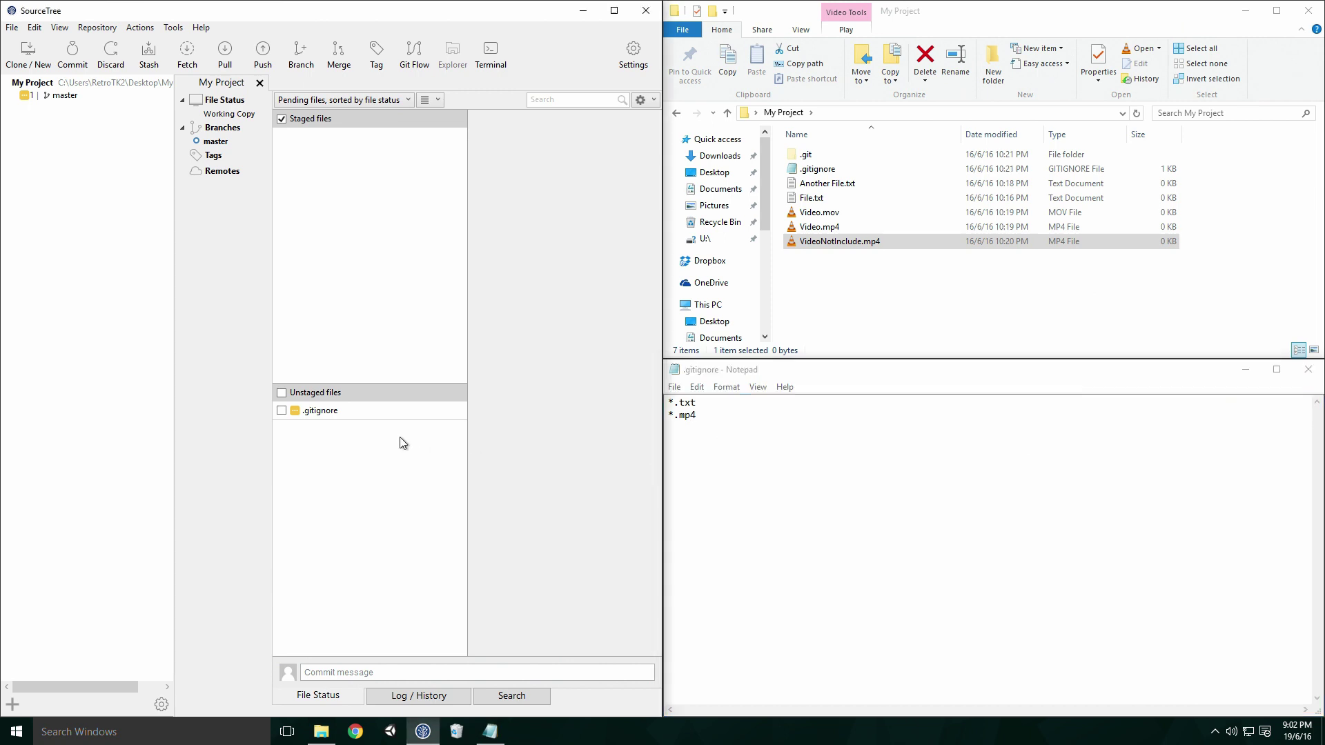
pyautogui.click(282, 411)
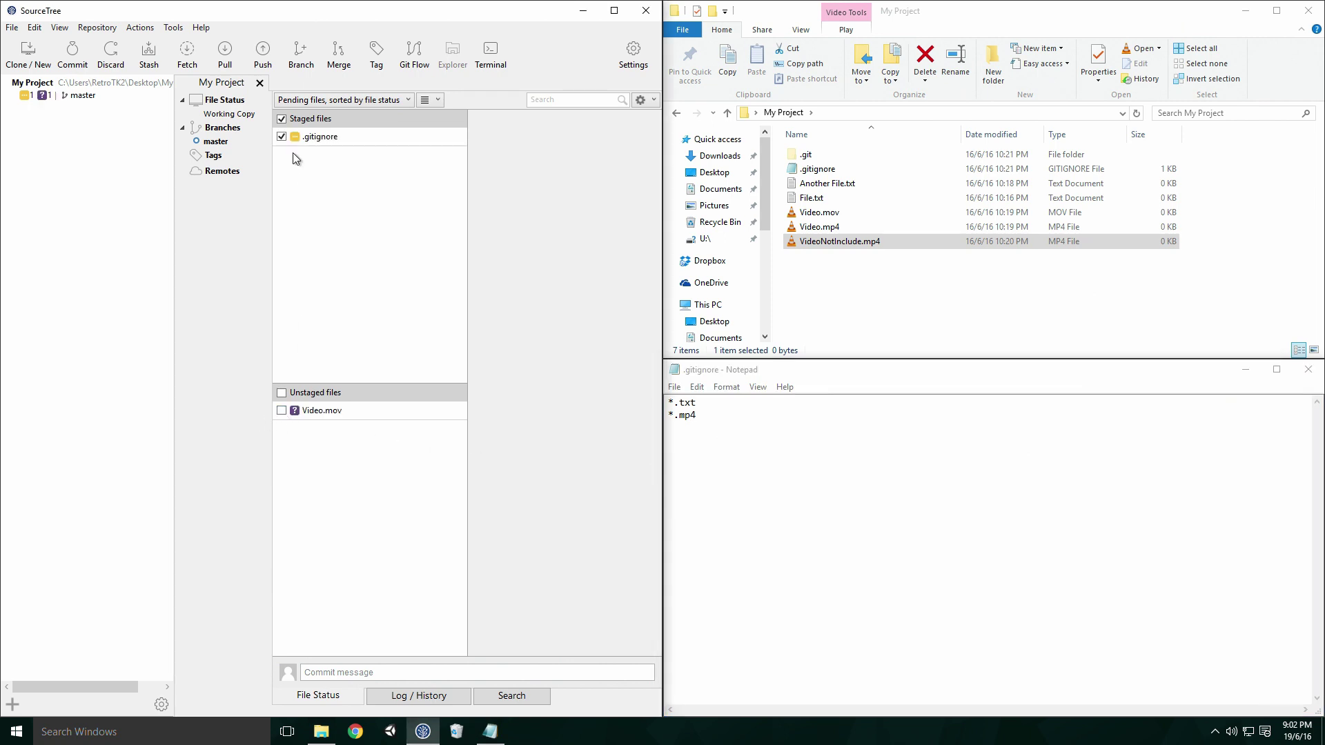
# Unstage .gitignore, add a Temp/* folder rule, and return Explorer to My Project.
pyautogui.click(281, 137)
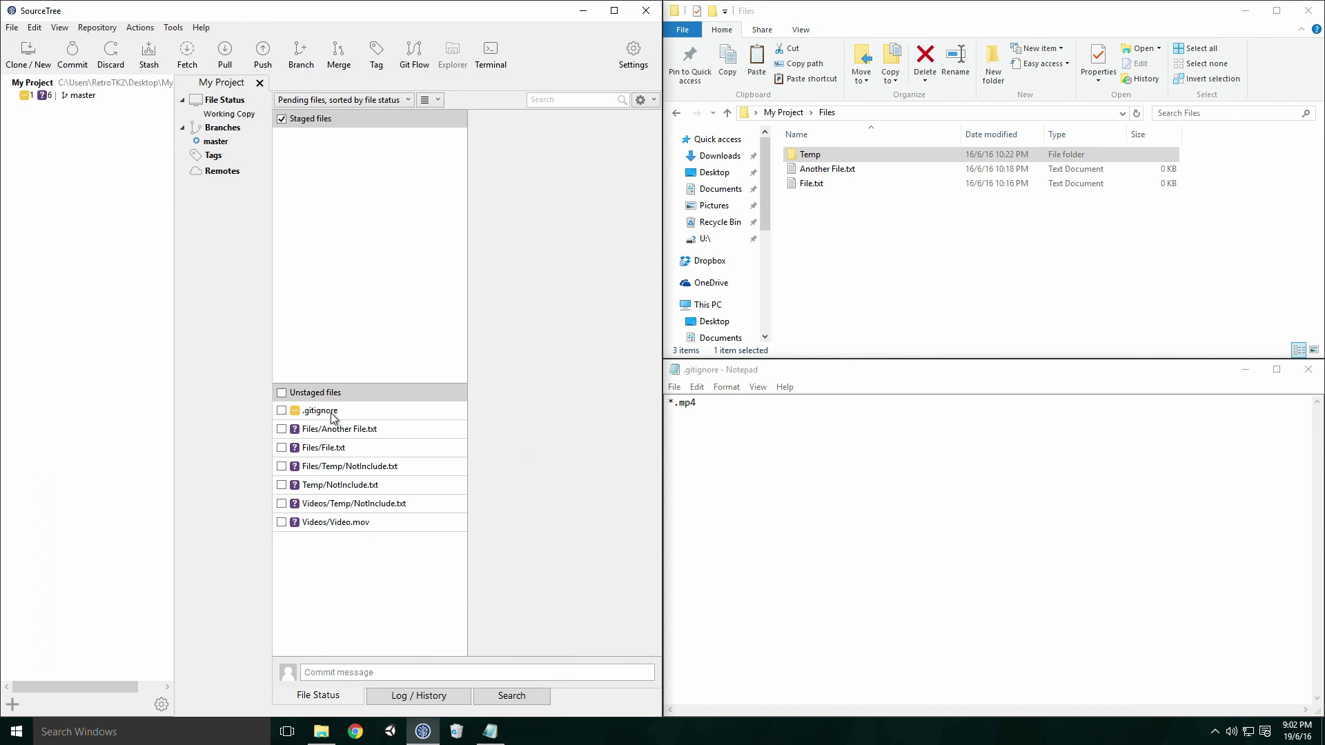
pyautogui.click(725, 425)
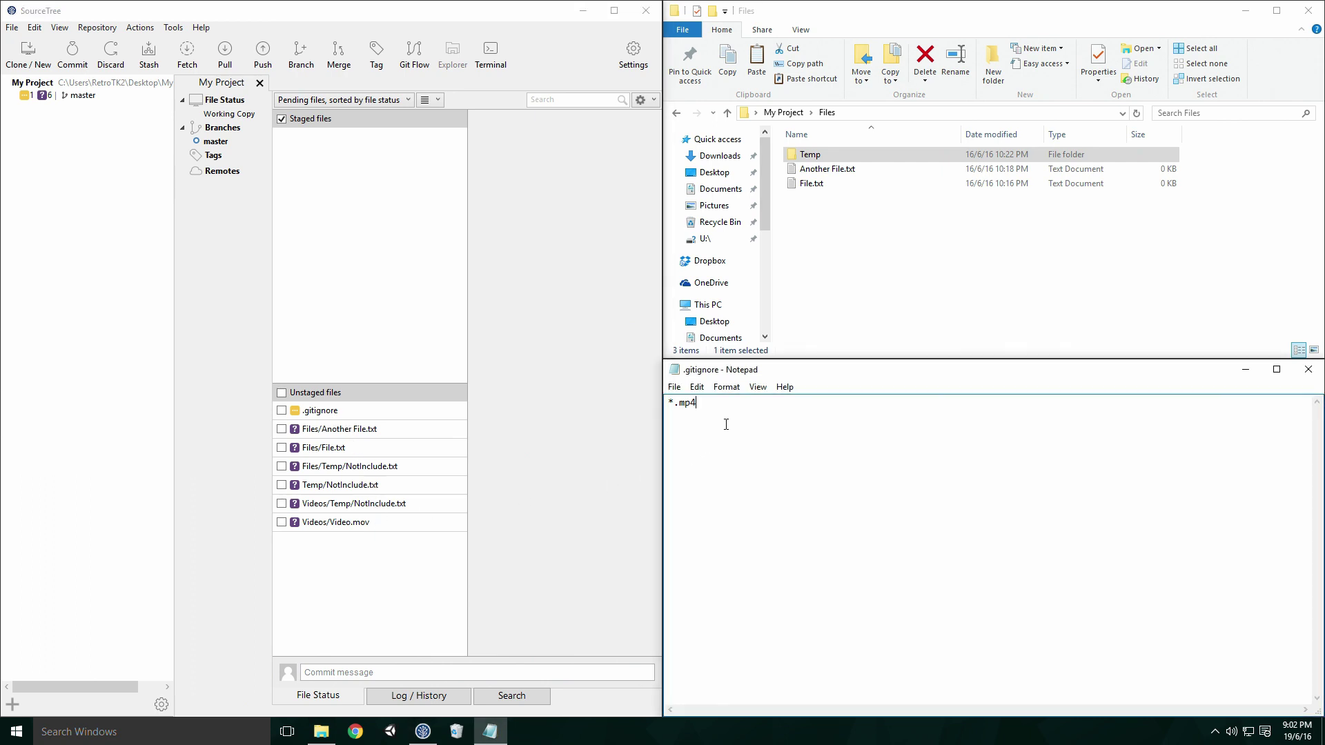
pyautogui.press('Return')
pyautogui.write('Temp')
pyautogui.write('/')
pyautogui.write('*')
pyautogui.click(784, 112)
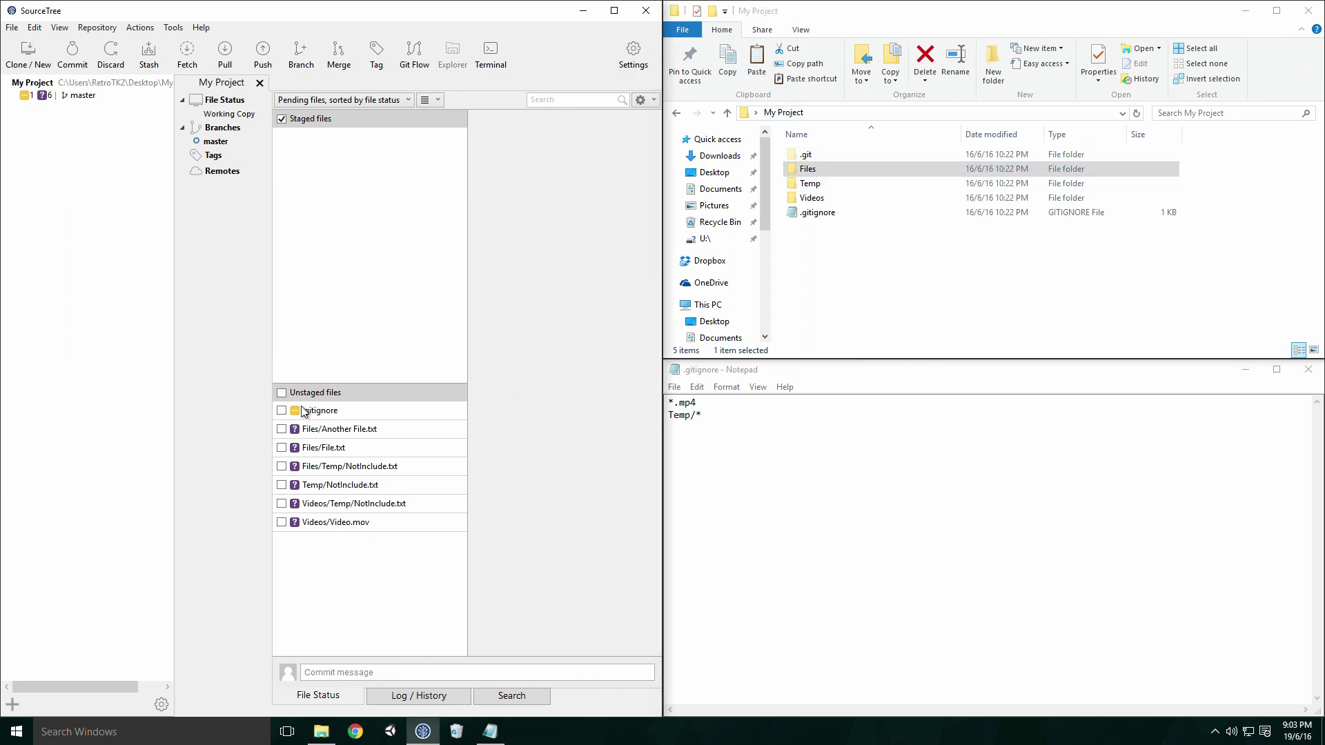
# Change the rule to */Temp/* and refresh SourceTree's file status.
pyautogui.click(285, 409)
pyautogui.click(282, 138)
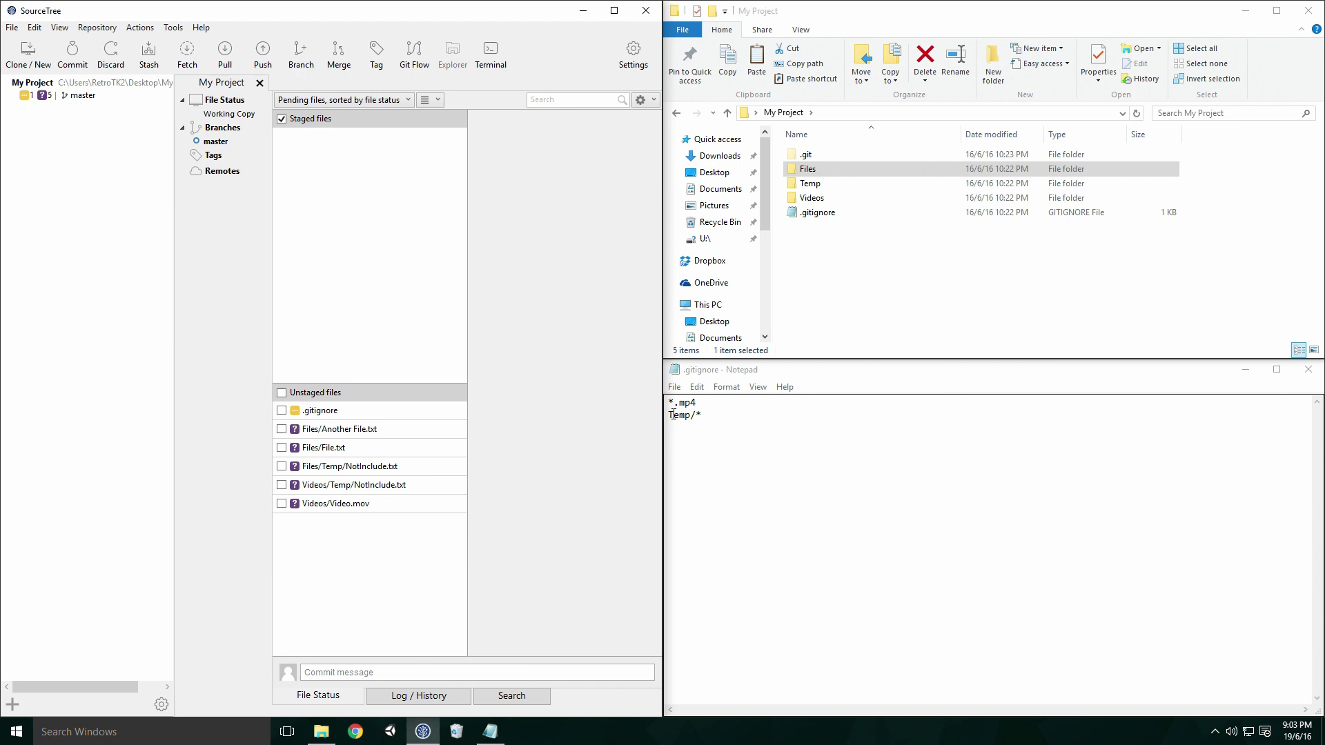
pyautogui.click(684, 441)
pyautogui.write('*/')
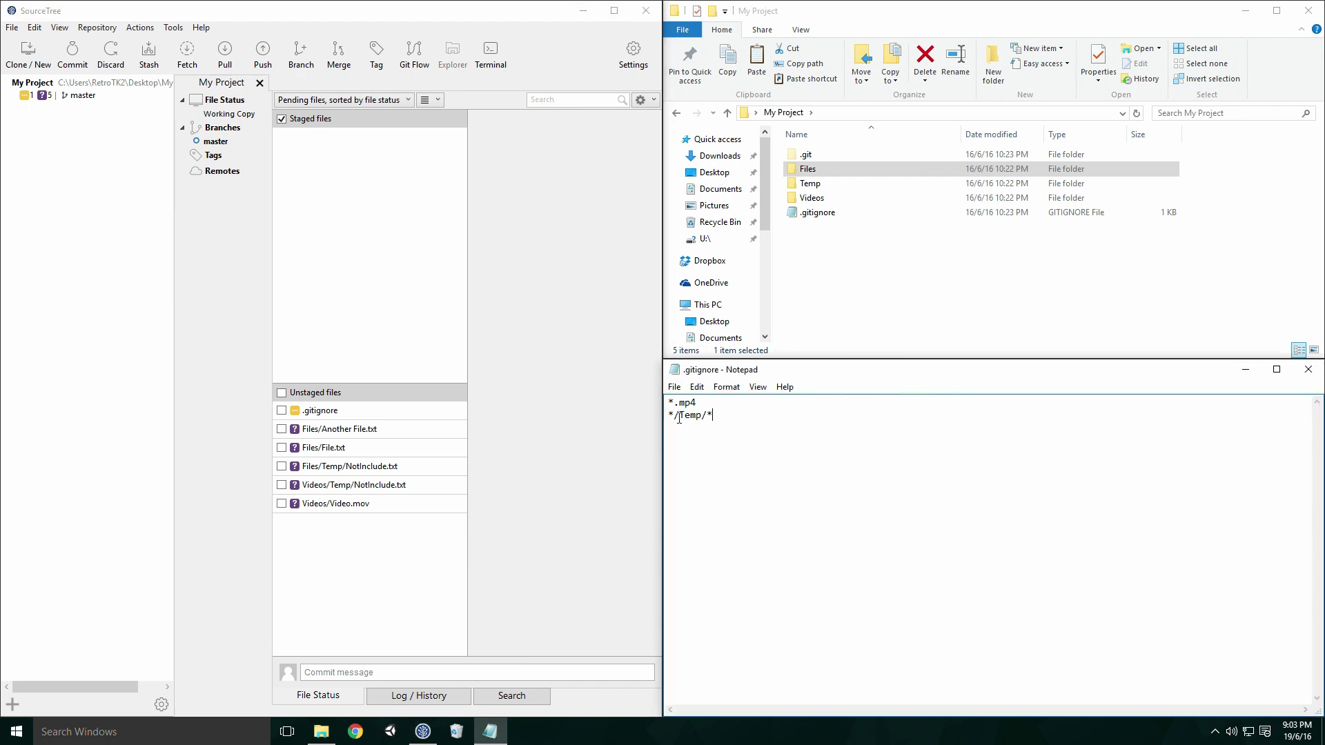
pyautogui.click(385, 377)
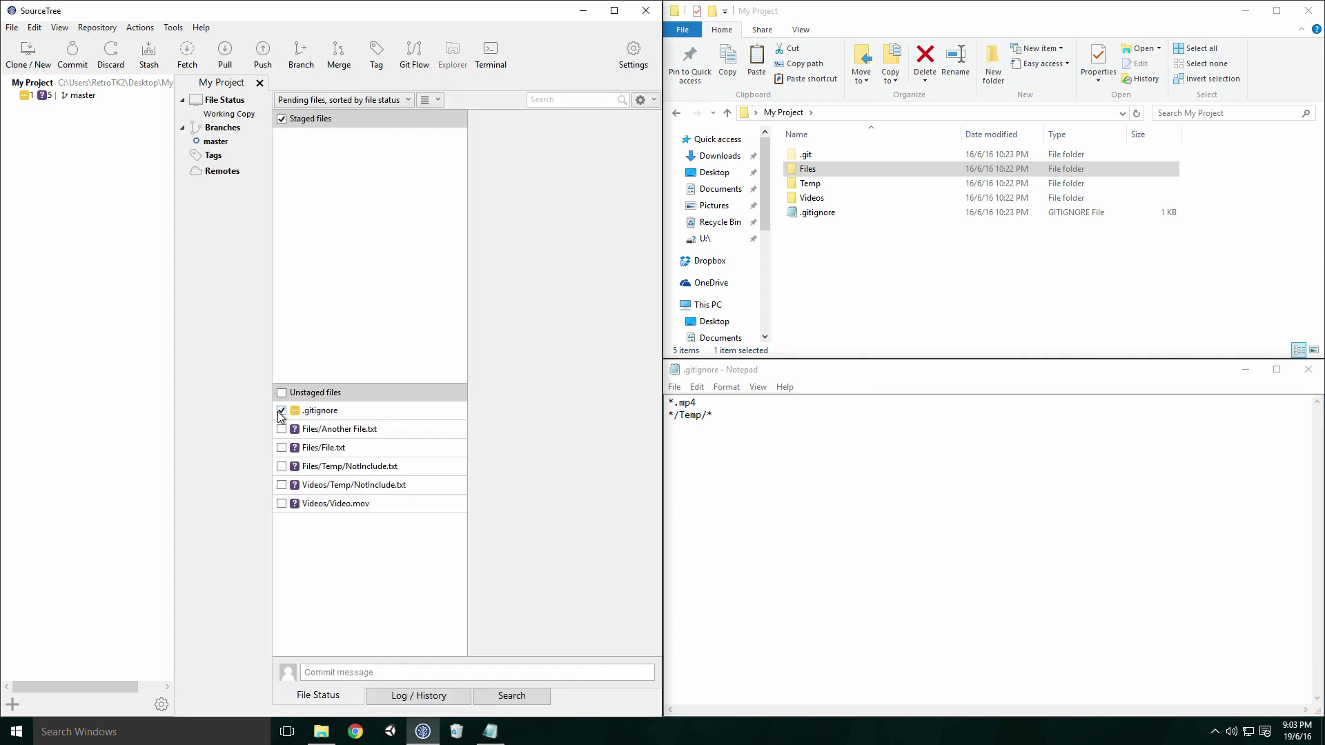
pyautogui.click(283, 137)
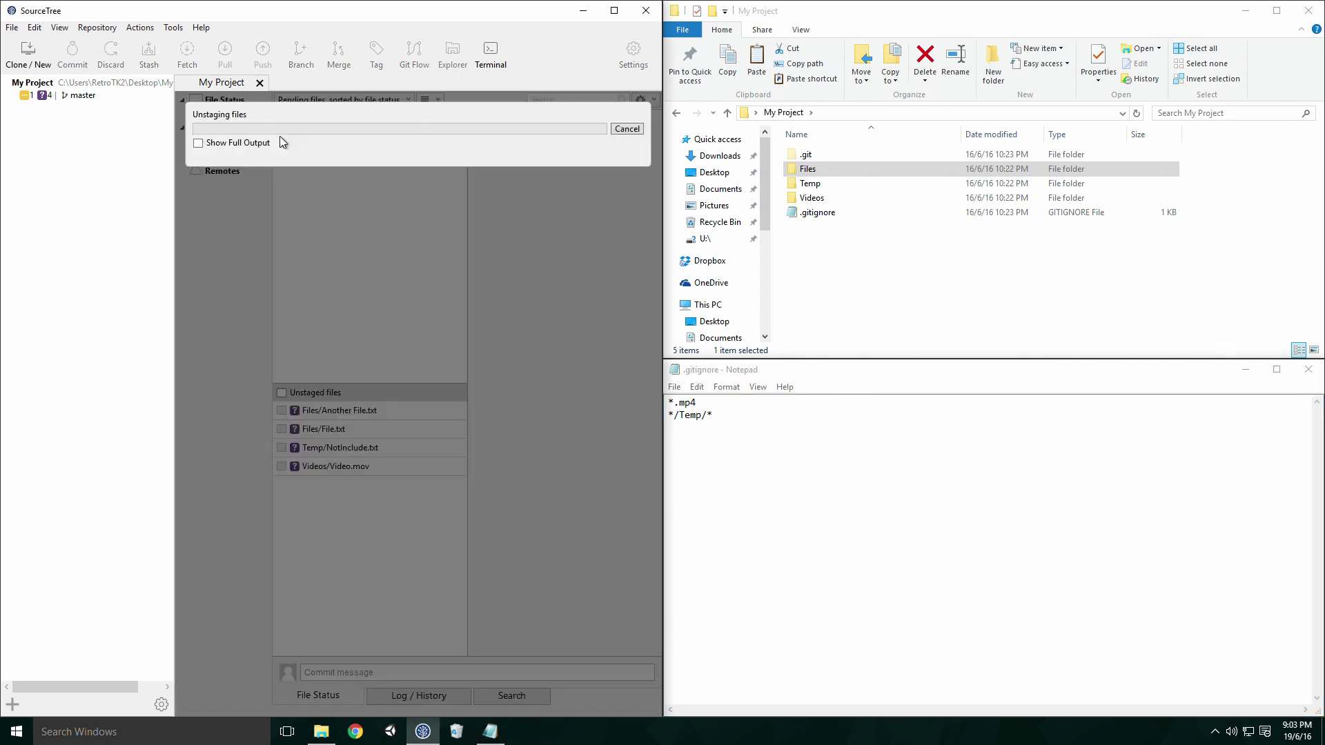
# Add a plain Temp/* line and save .gitignore.
pyautogui.click(679, 447)
pyautogui.press('BackSpace')
pyautogui.hotkey('ctrl', 's')
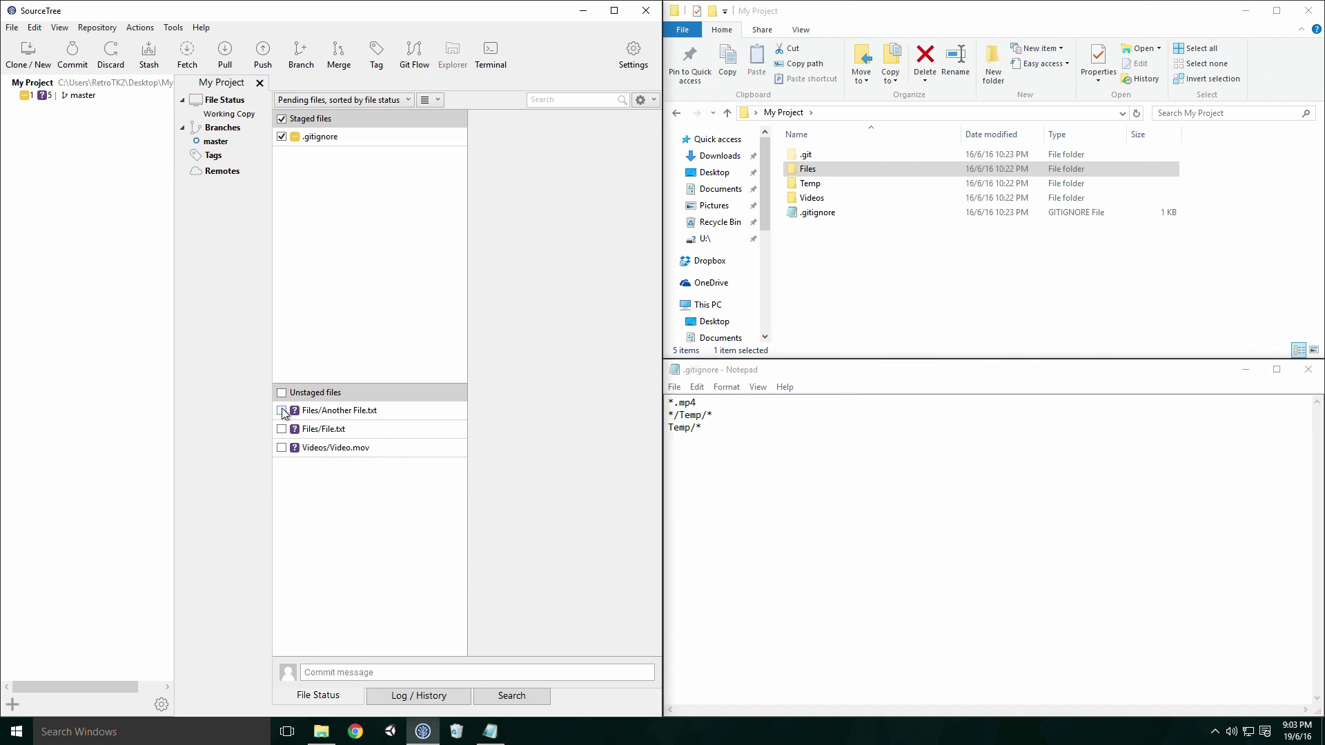
# Insert a ### My Comment header block at the top of .gitignore.
pyautogui.click(669, 402)
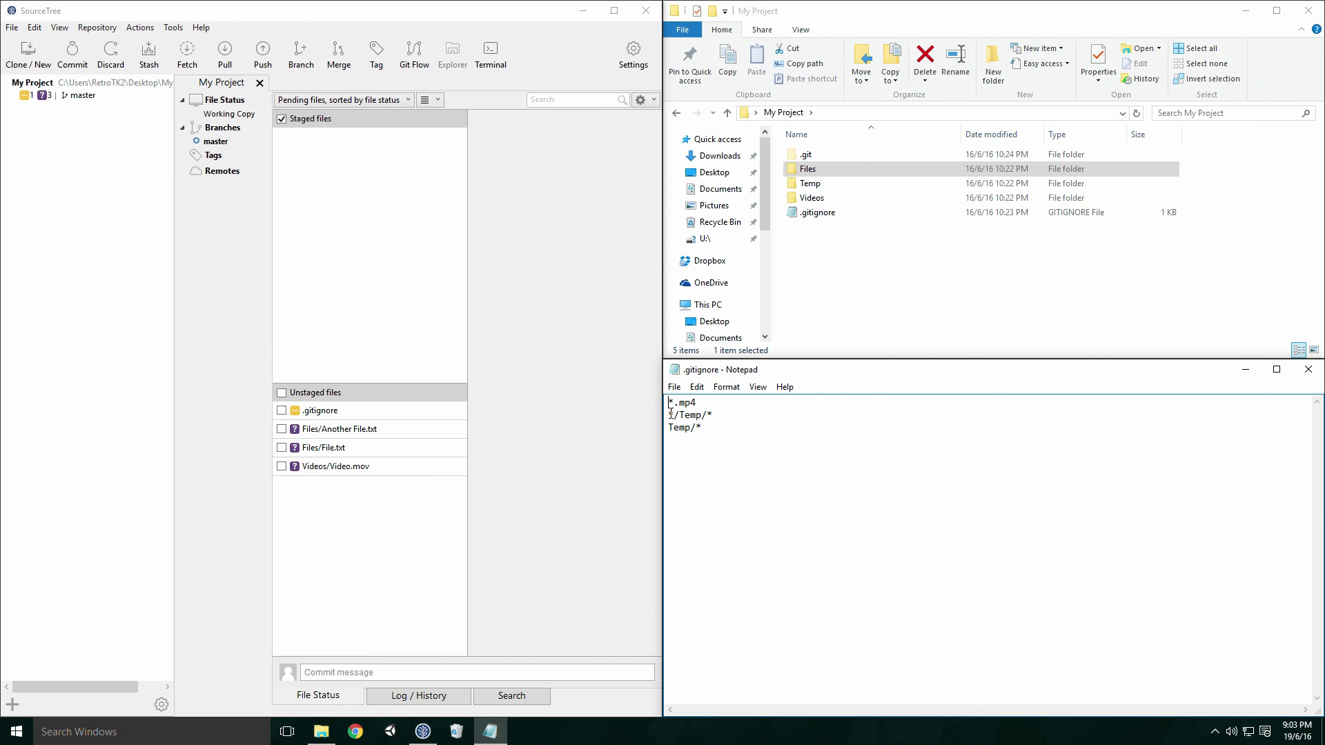
pyautogui.press('Return')
pyautogui.press('Return')
pyautogui.press('Up')
pyautogui.press('Up')
pyautogui.write('#')
pyautogui.write('My Comment #')
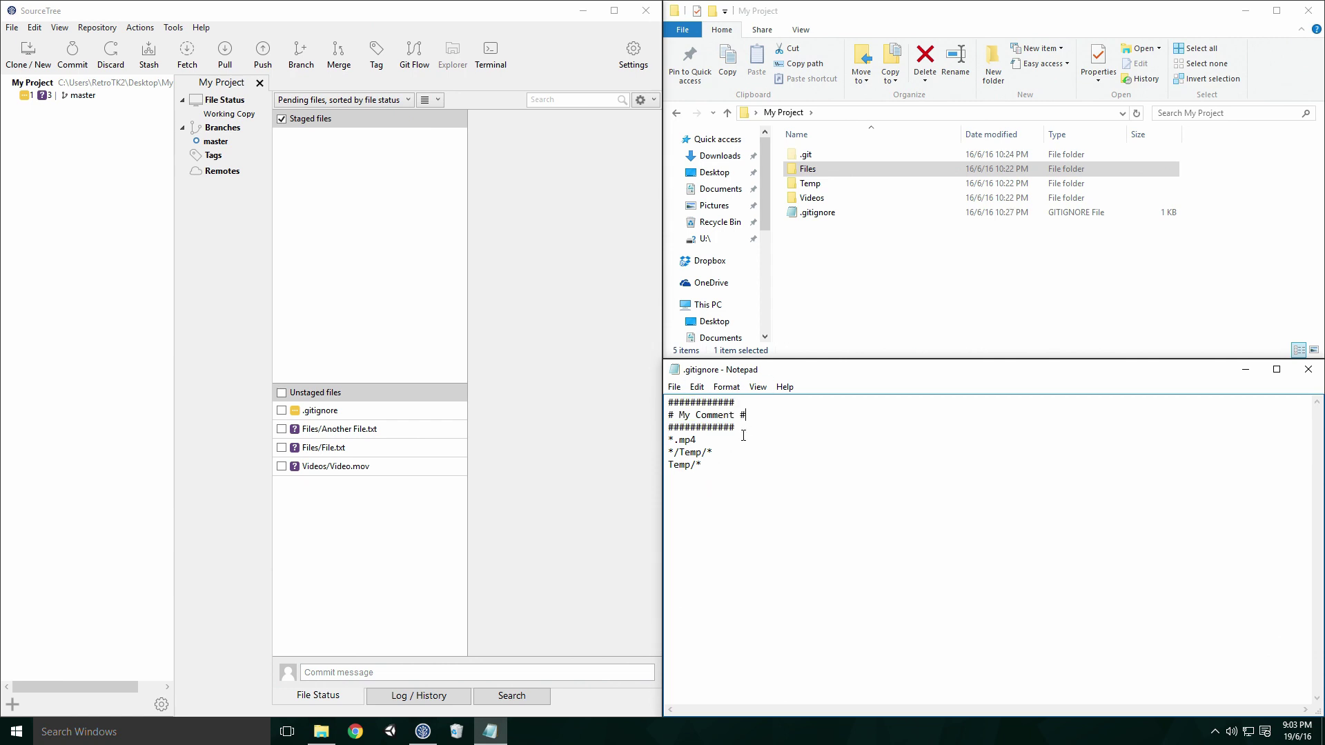
pyautogui.write('##')
pyautogui.press('Return')
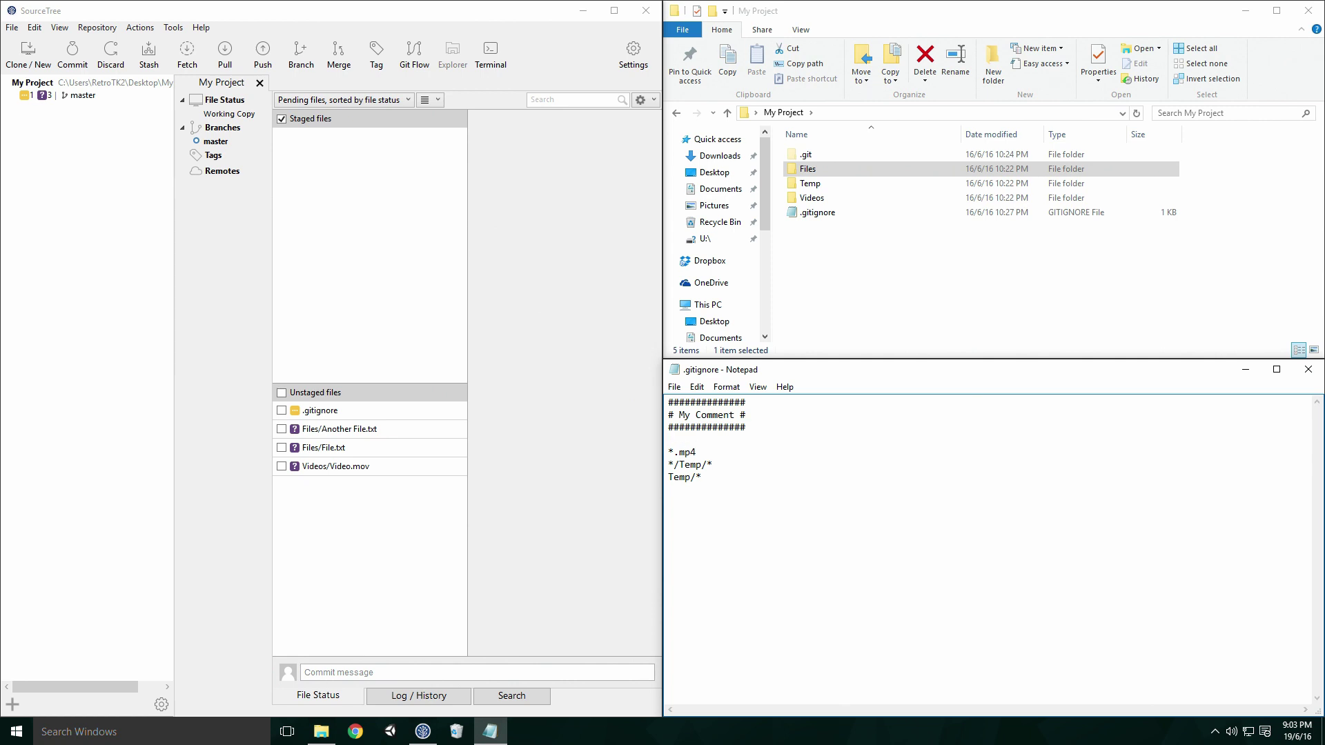
# Create a #Numbers folder containing Numbers File.txt in the project root.
pyautogui.rightClick(704, 290)
pyautogui.click(724, 452)
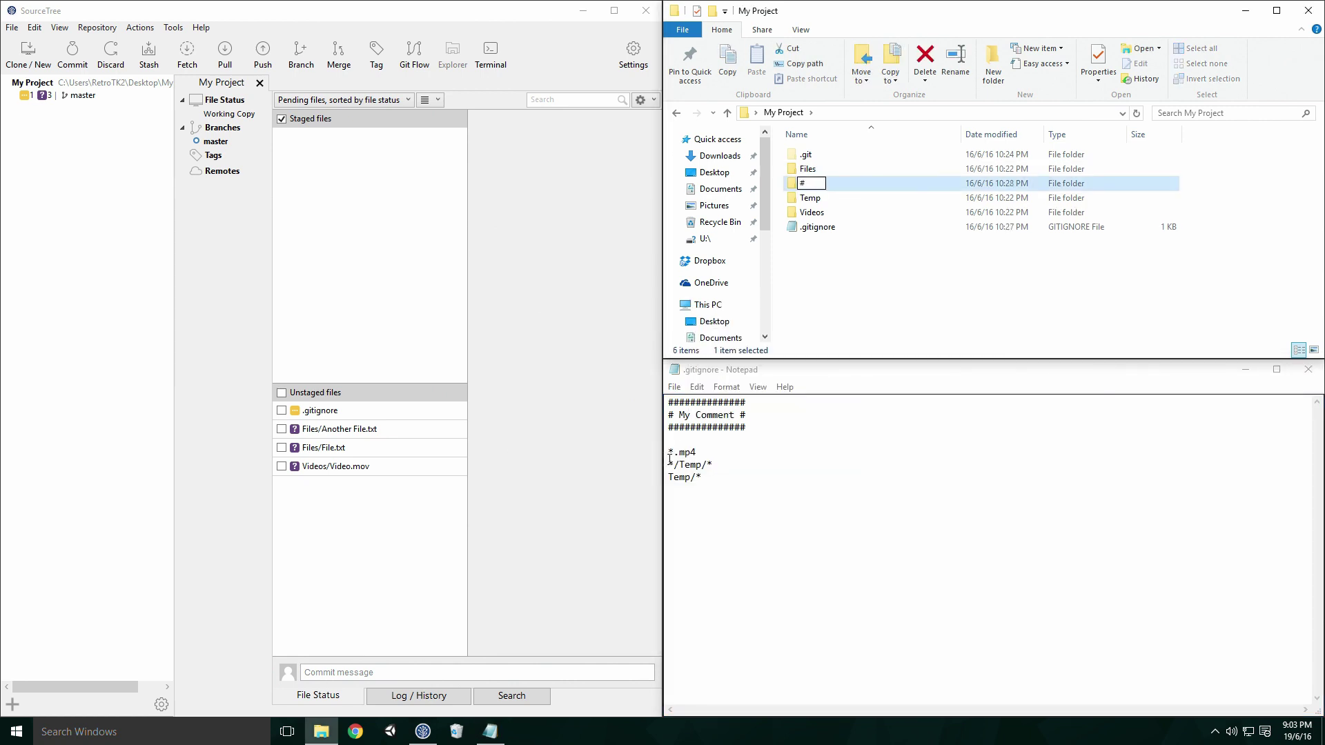
pyautogui.write('#Numbers')
pyautogui.press('Return')
pyautogui.doubleClick(819, 183)
pyautogui.rightClick(736, 259)
pyautogui.click(591, 527)
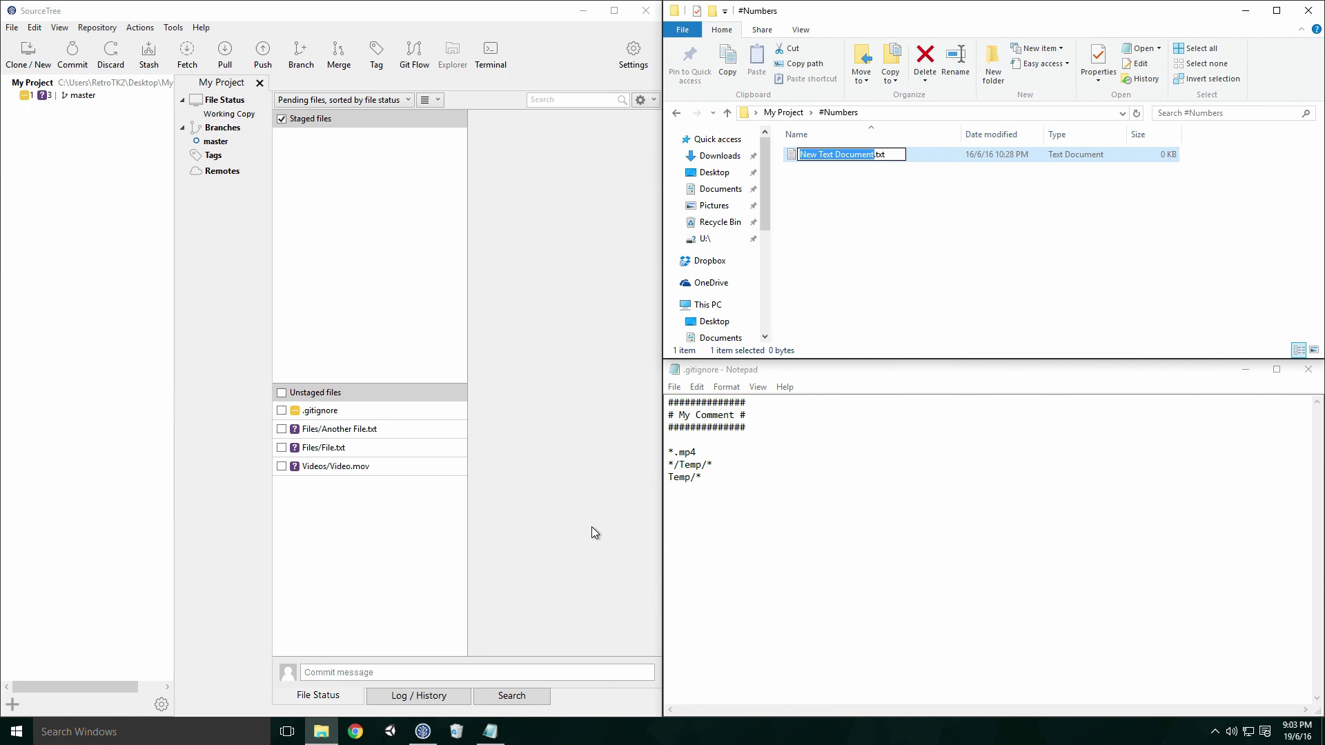
pyautogui.write('Numbers File')
pyautogui.press('Return')
pyautogui.click(782, 112)
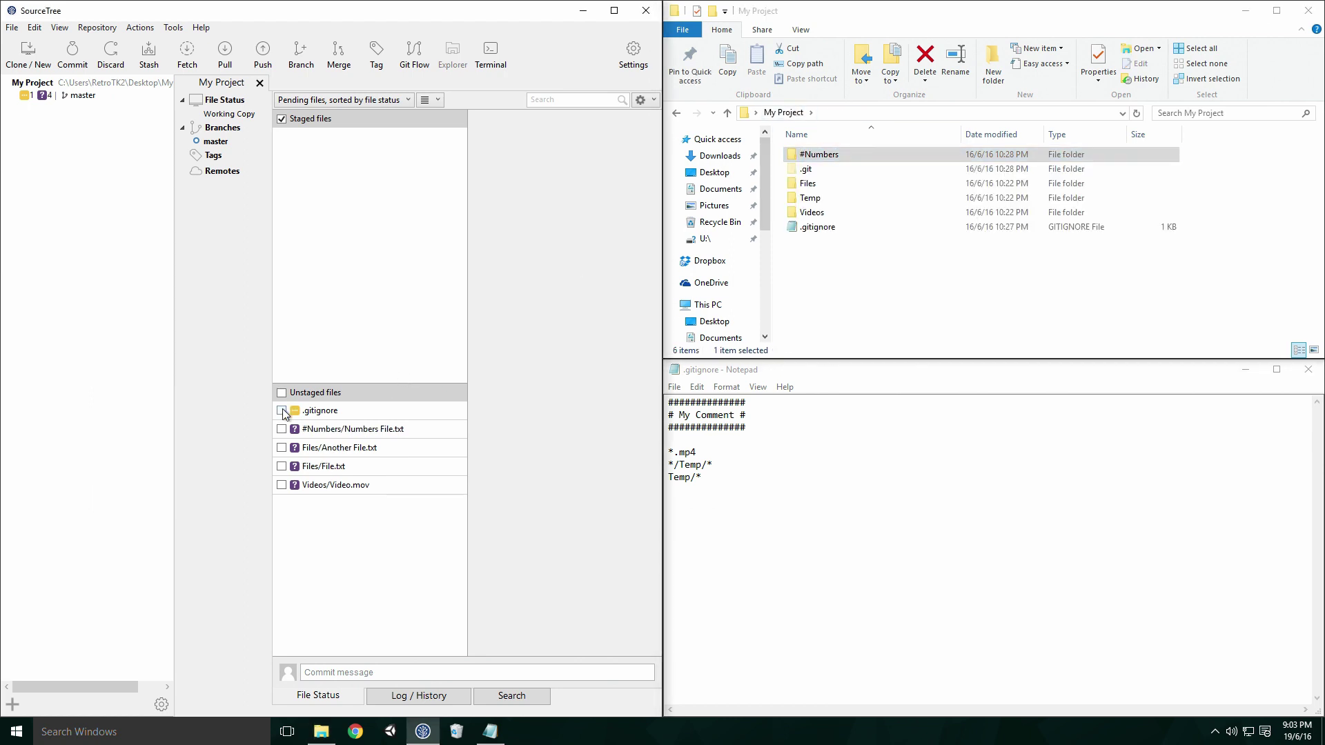
# Add the escaped \#Numbers rule and toggle .gitignore staging to refresh SourceTree.
pyautogui.click(683, 441)
pyautogui.write('\\#')
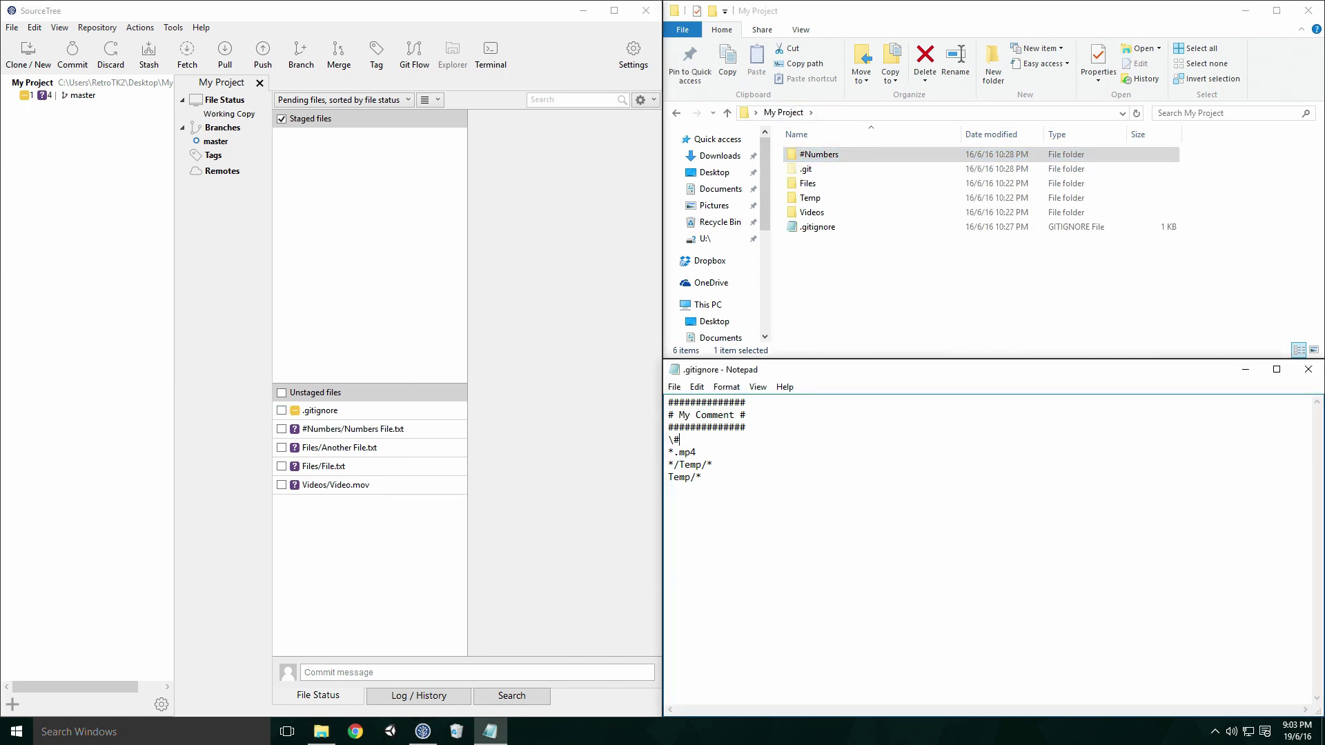
pyautogui.write('Numbers')
pyautogui.click(379, 317)
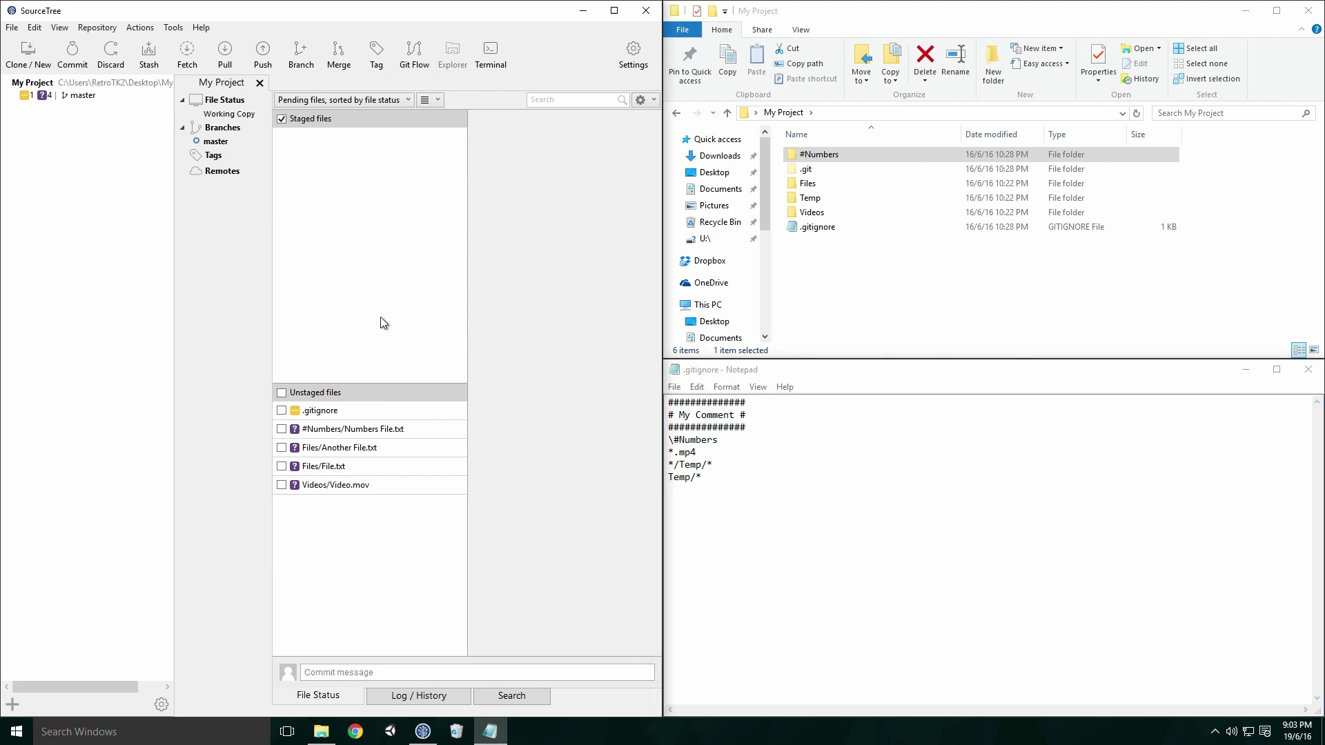
pyautogui.click(282, 410)
pyautogui.click(281, 137)
# Insert a blank line separating the comment header from the rules.
pyautogui.click(774, 485)
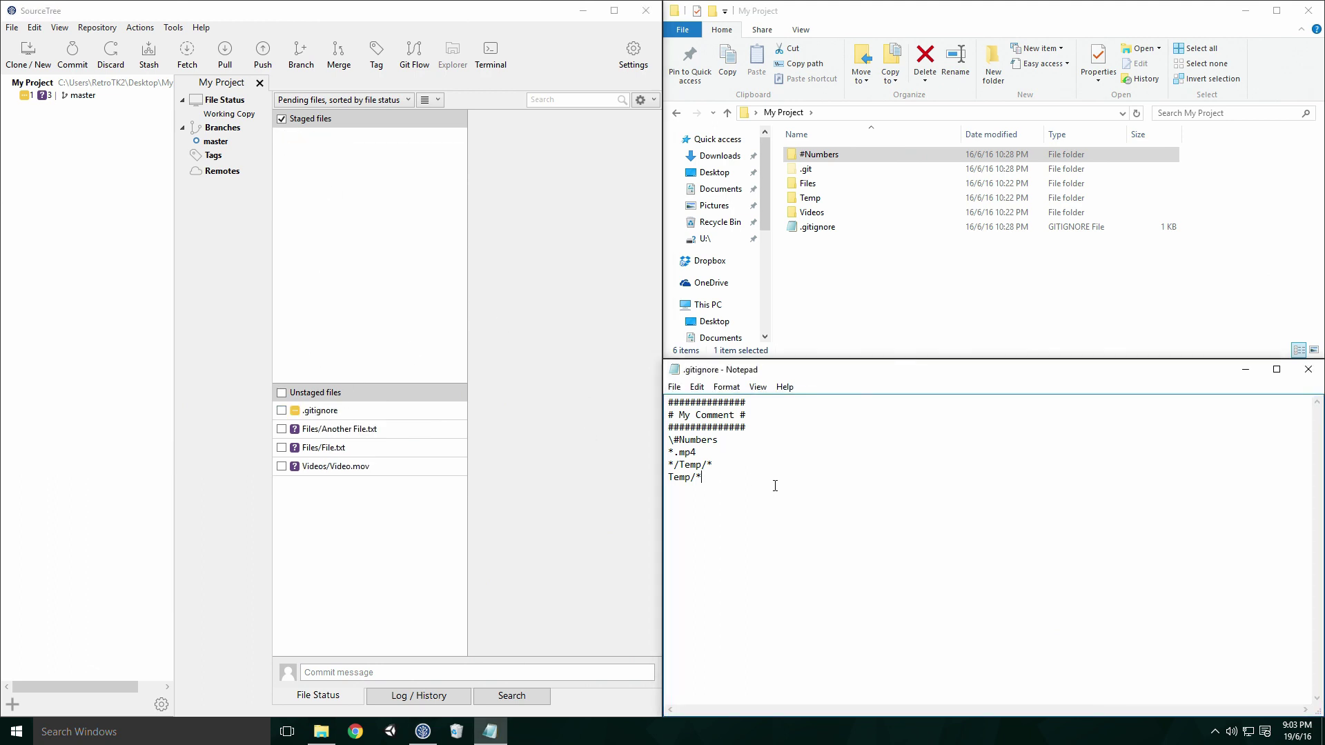
pyautogui.click(784, 427)
pyautogui.press('Return')
pyautogui.click(812, 545)
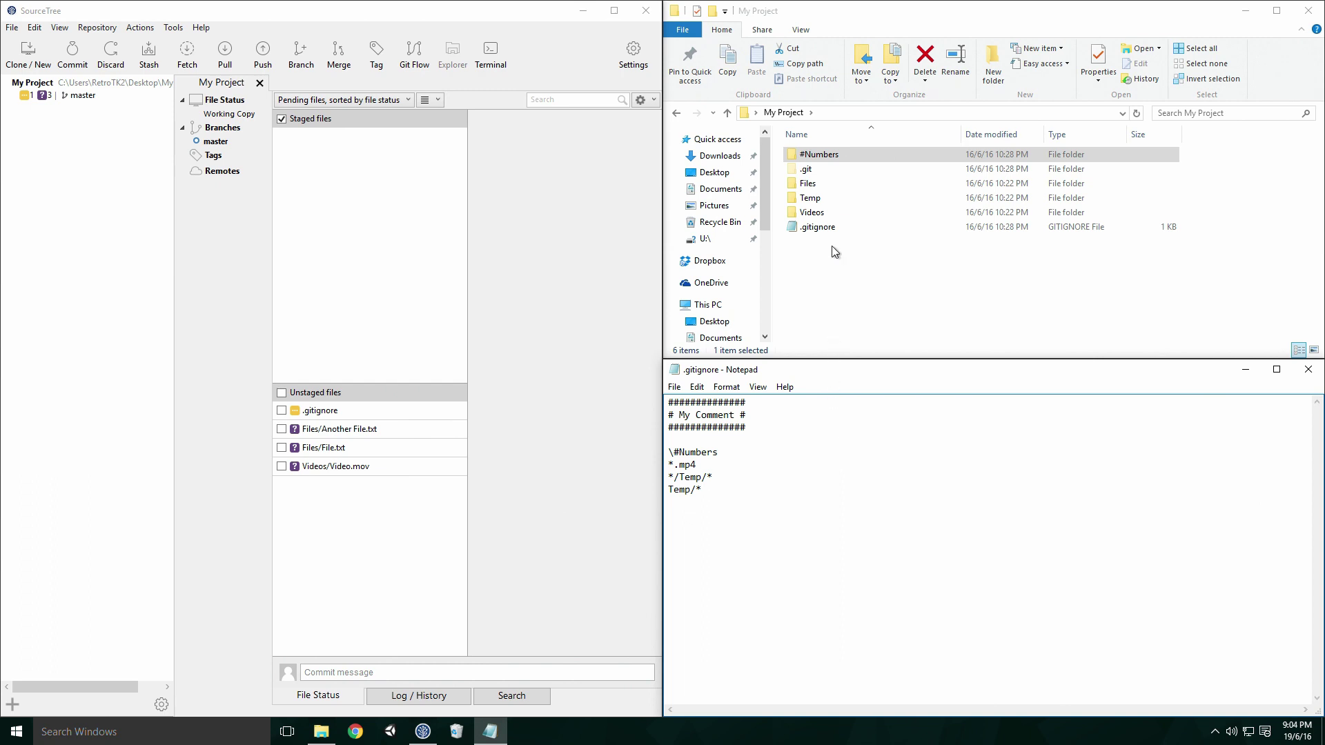
# Check the Videos folder contents, then return to the project root and the .gitignore.
pyautogui.doubleClick(812, 212)
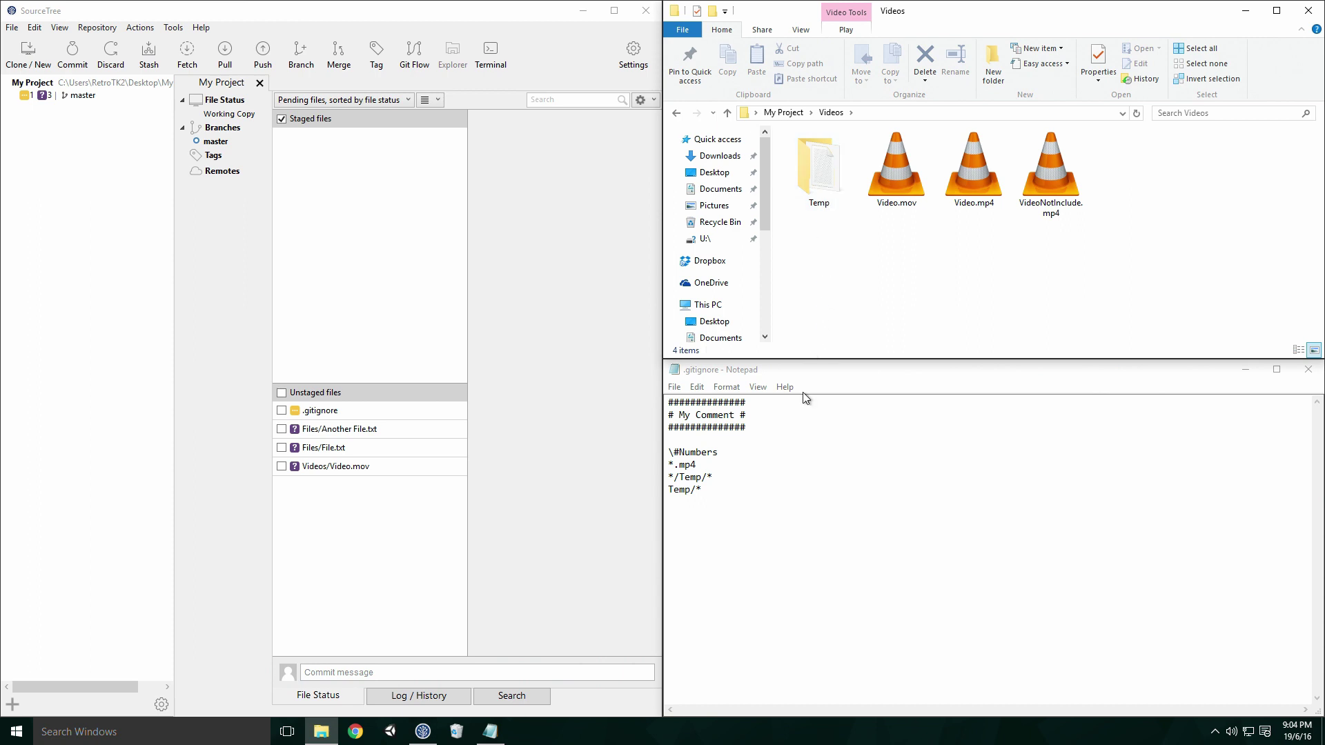
pyautogui.click(731, 527)
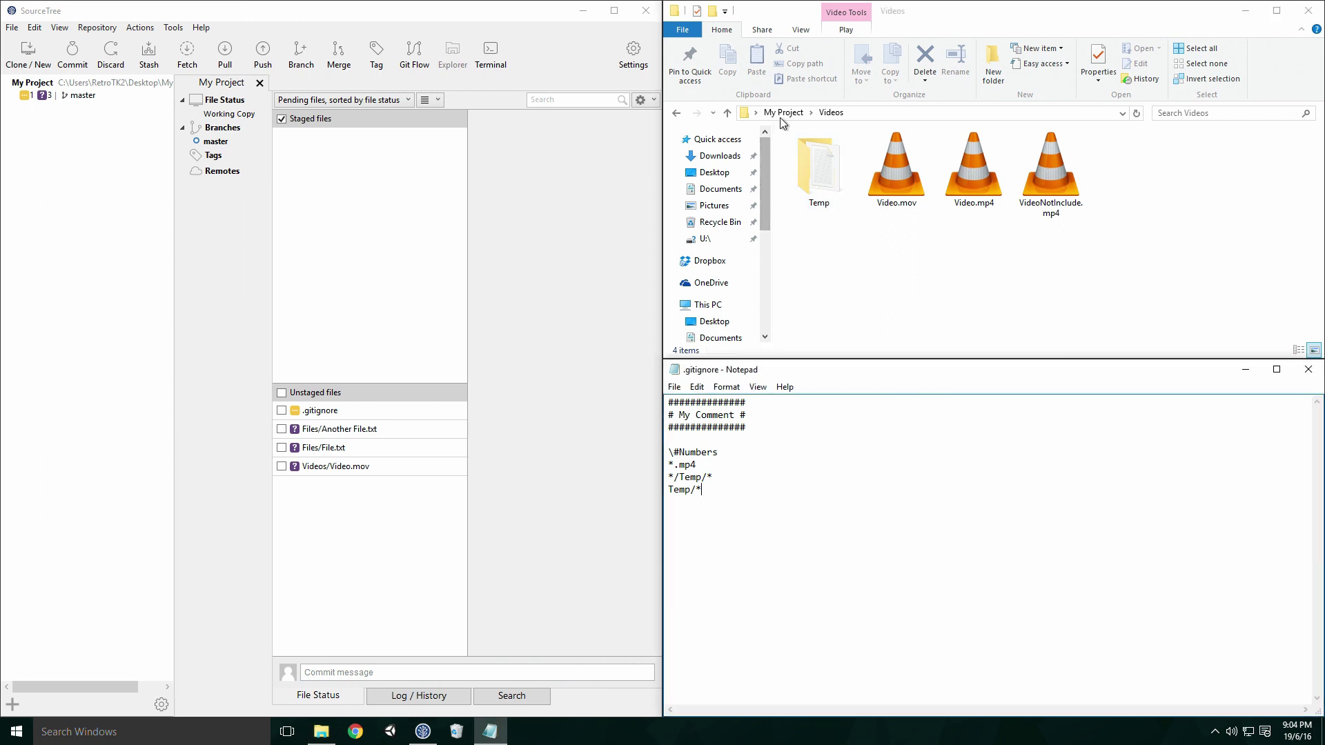
pyautogui.click(783, 113)
pyautogui.click(744, 518)
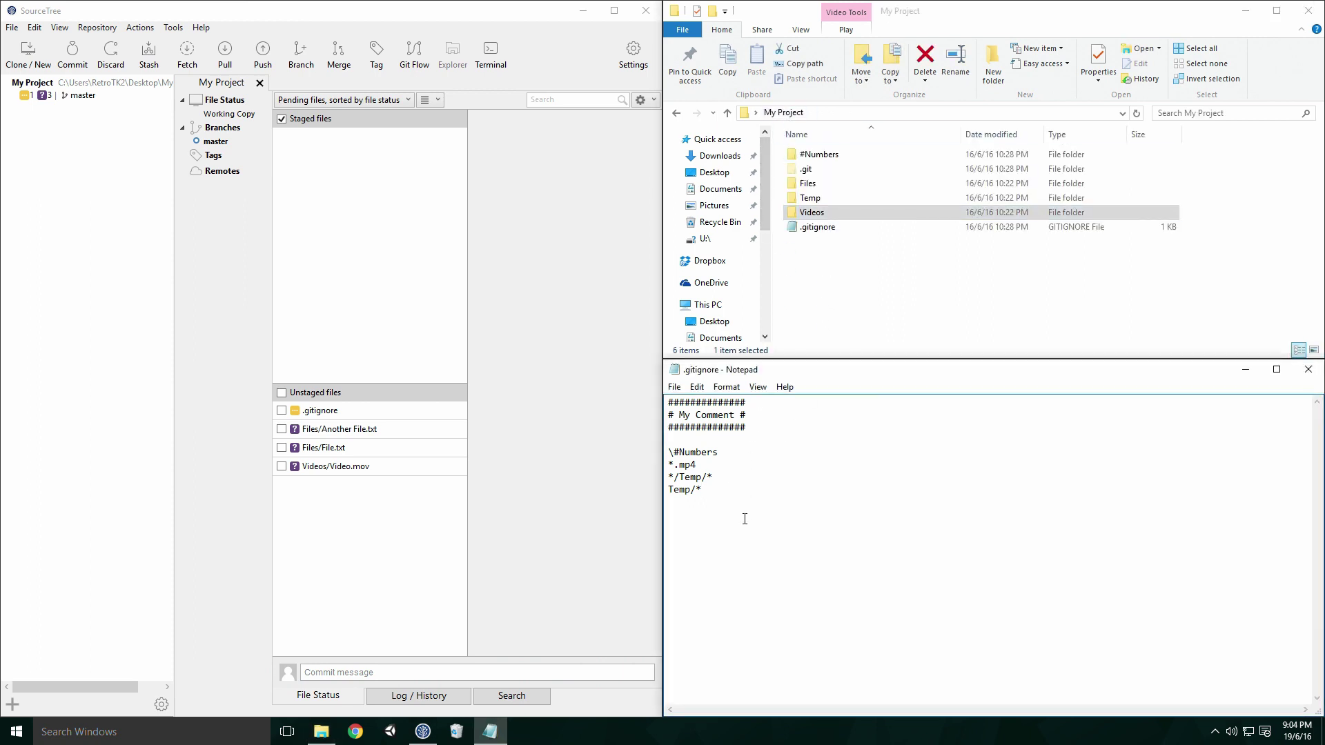
# Save the .gitignore, refresh the pending list, and select the !Videos/Temp/* line for deletion.
pyautogui.press('Return')
pyautogui.write('!Videos/Temp/')
pyautogui.write('*')
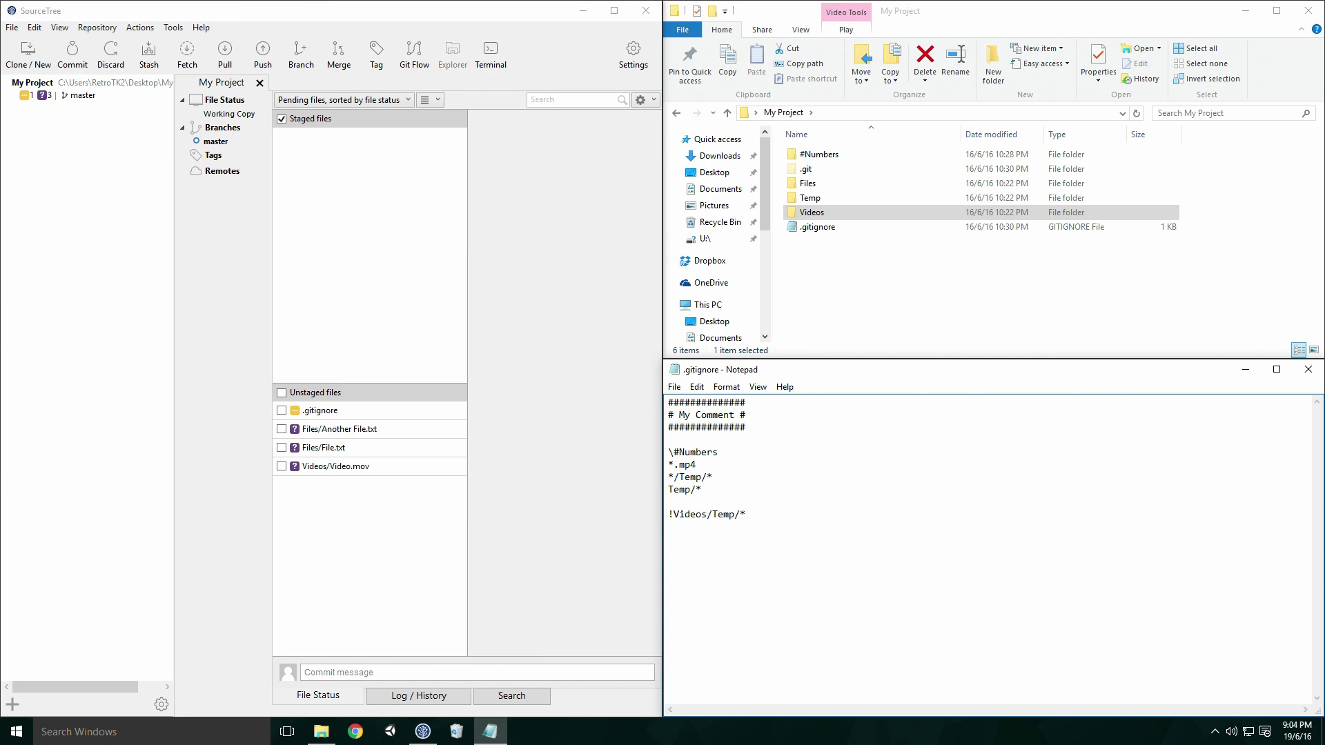
pyautogui.hotkey('ctrl', 's')
pyautogui.click(422, 353)
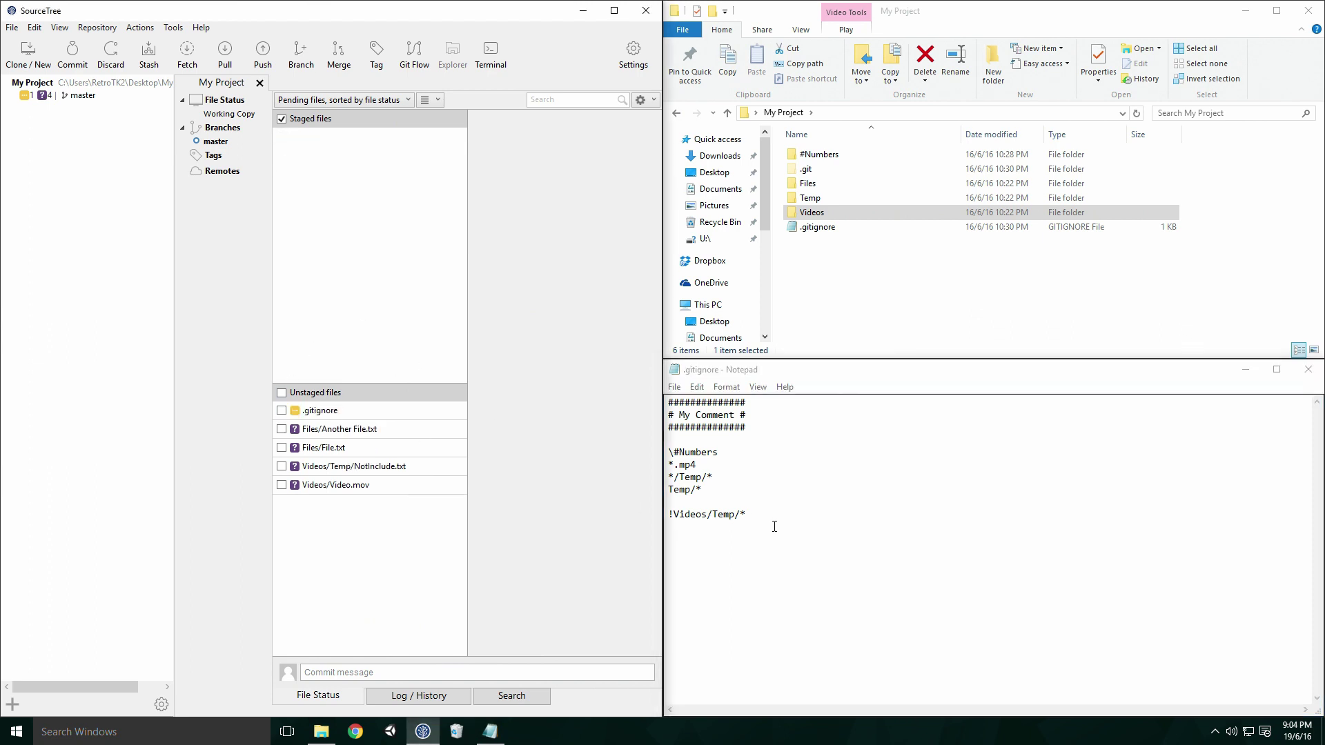
pyautogui.click(774, 514)
pyautogui.hotkey('shift', 'Home')
# Remove the leftover blank line, then create a Videos .gitignore containing !Temp/*.
pyautogui.press('BackSpace')
pyautogui.press('BackSpace')
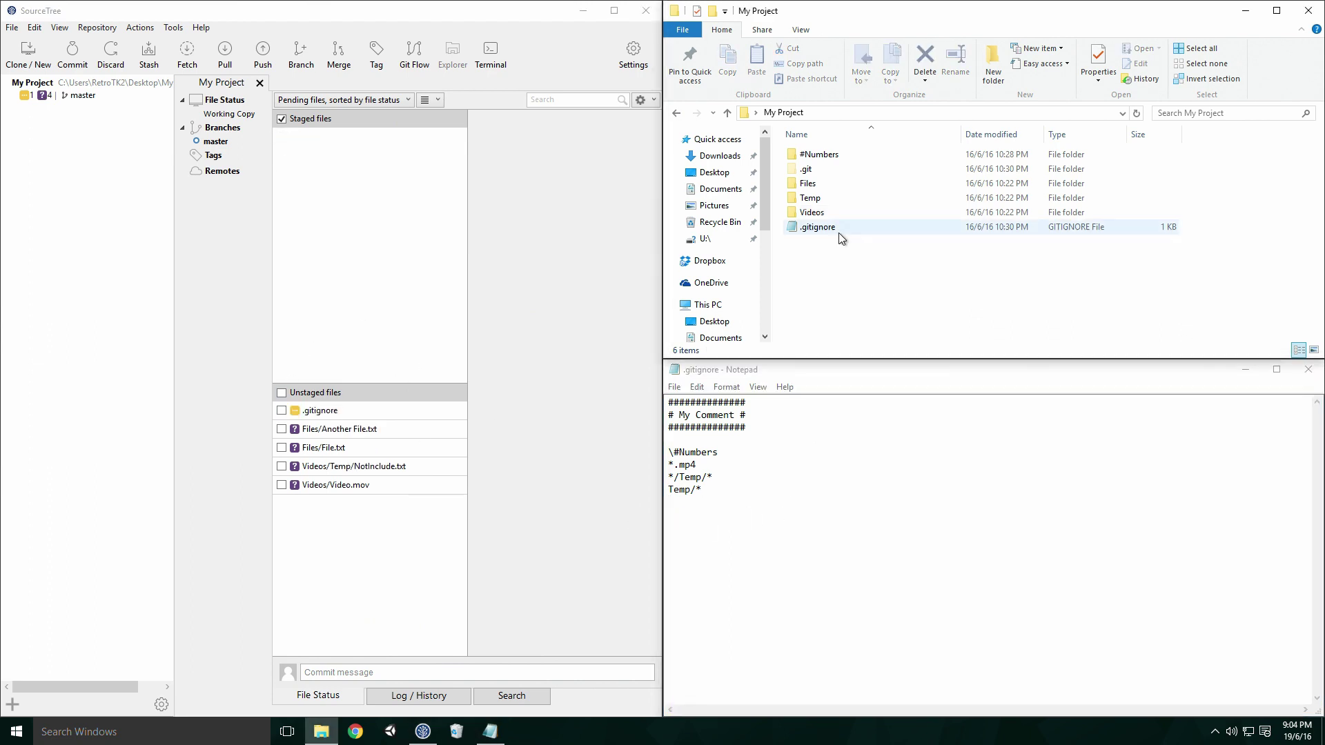
pyautogui.click(569, 612)
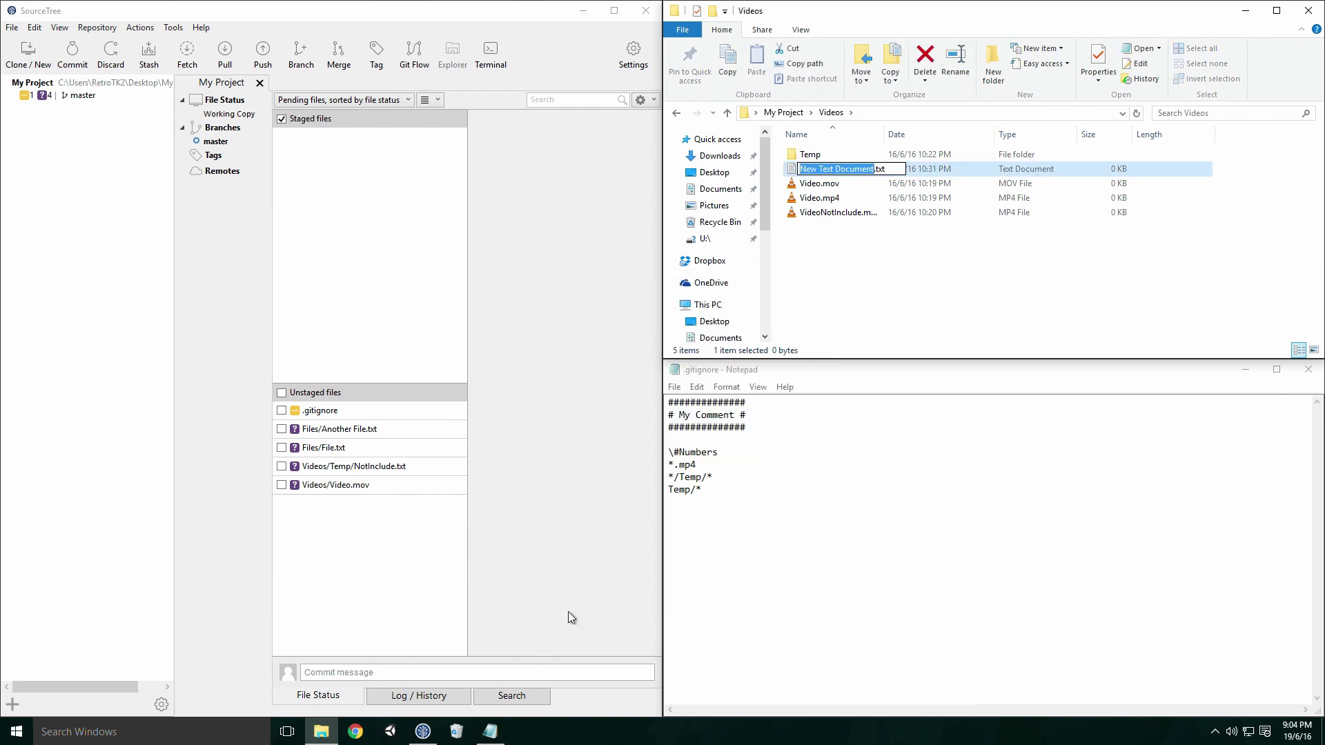
pyautogui.write('.gitignore.')
pyautogui.press('Return')
pyautogui.press('Return')
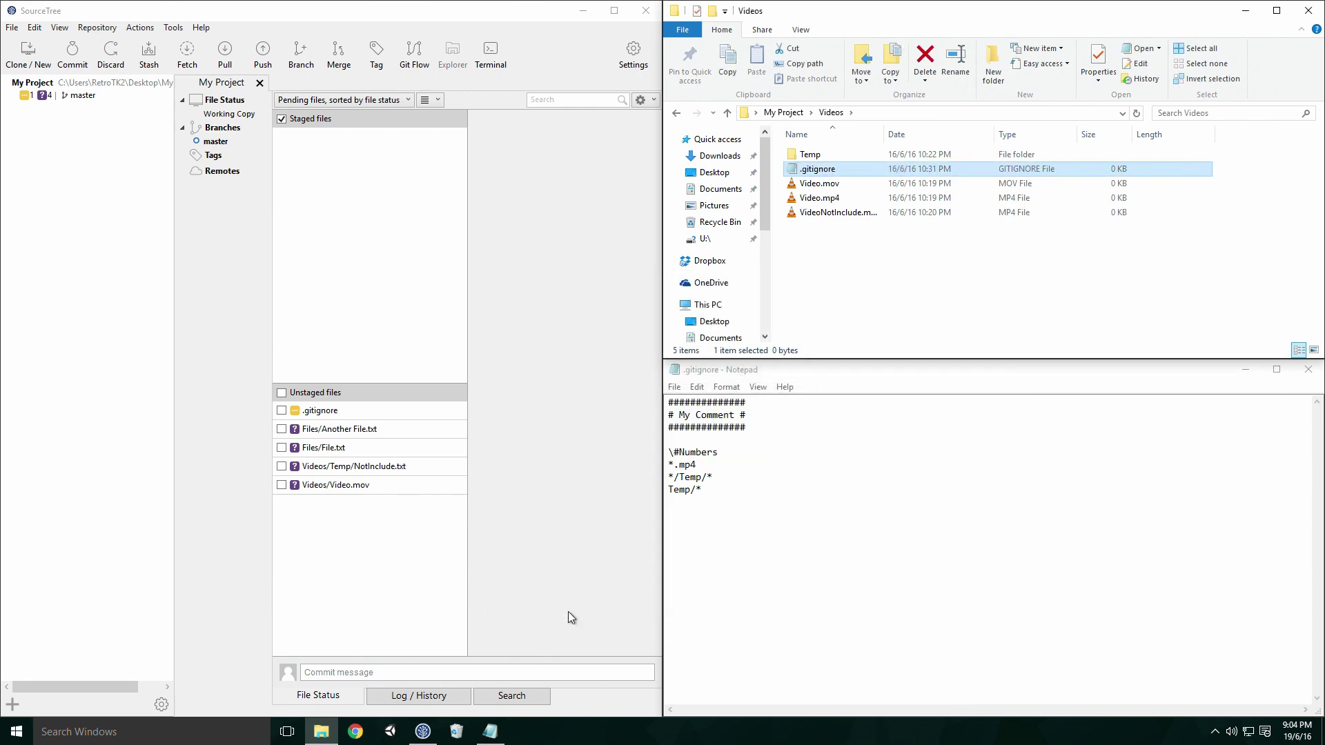
pyautogui.doubleClick(817, 168)
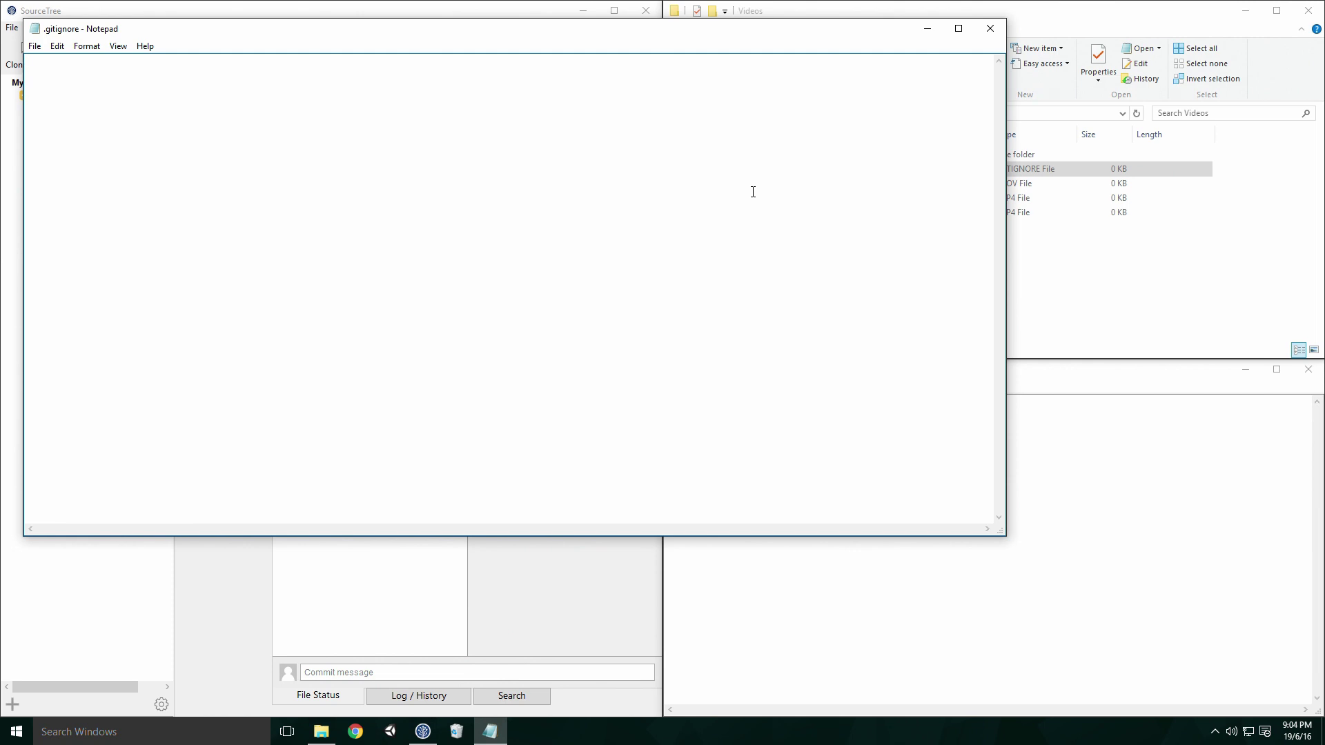
pyautogui.write('!Temp/*')
pyautogui.click(990, 27)
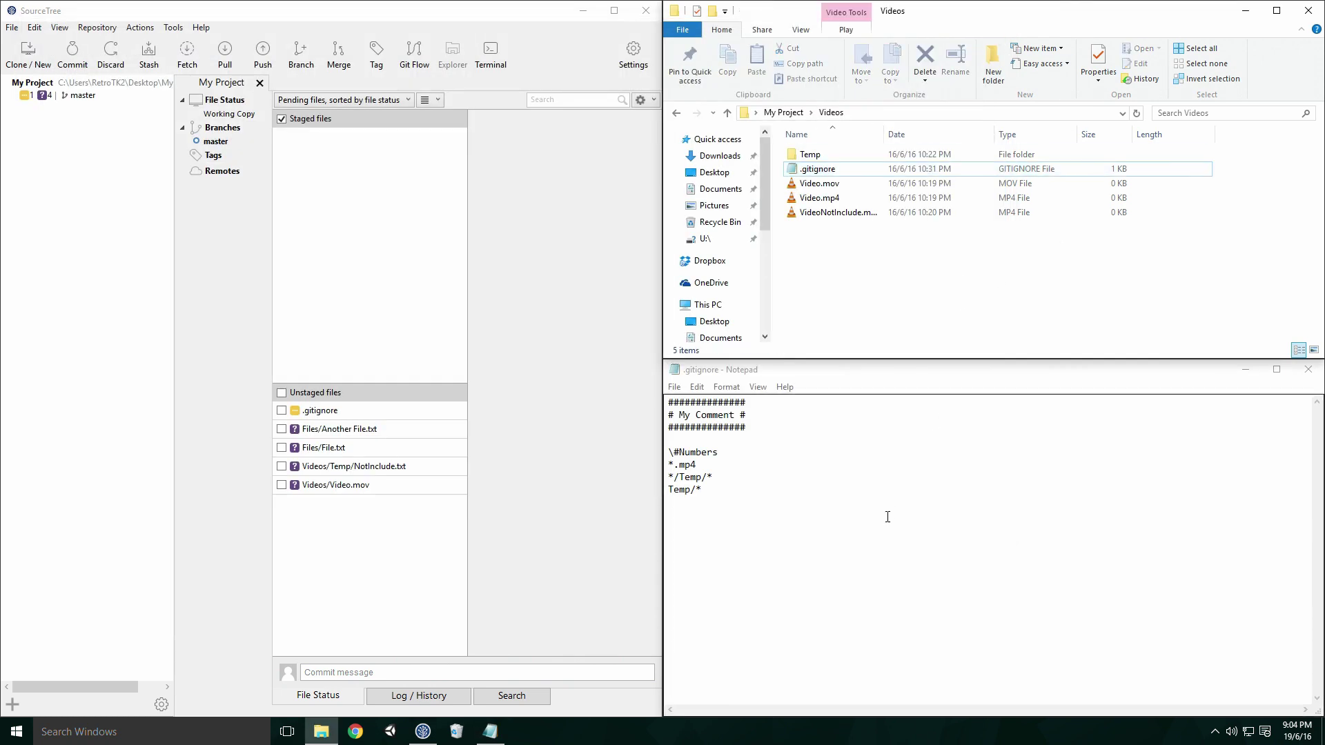
# Stage and unstage the repository .gitignore, then return to the My Project folder.
pyautogui.click(283, 410)
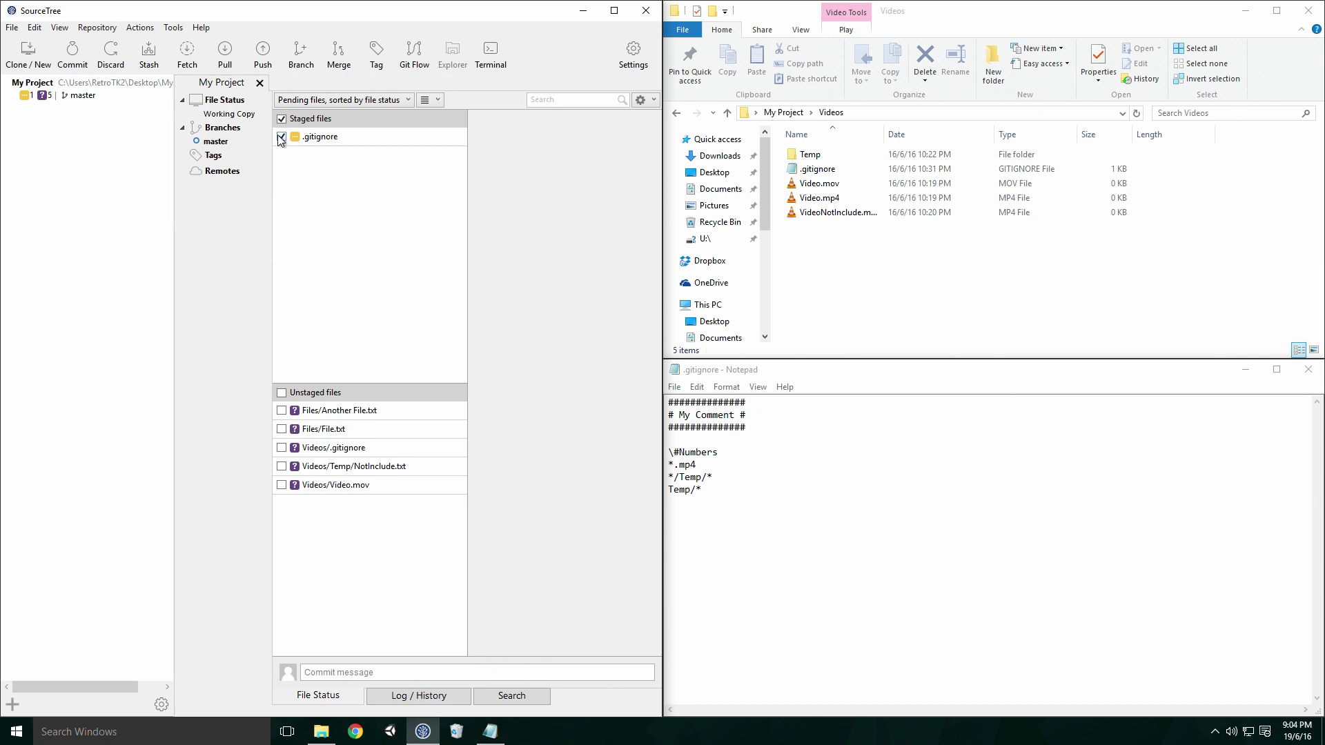
pyautogui.click(282, 137)
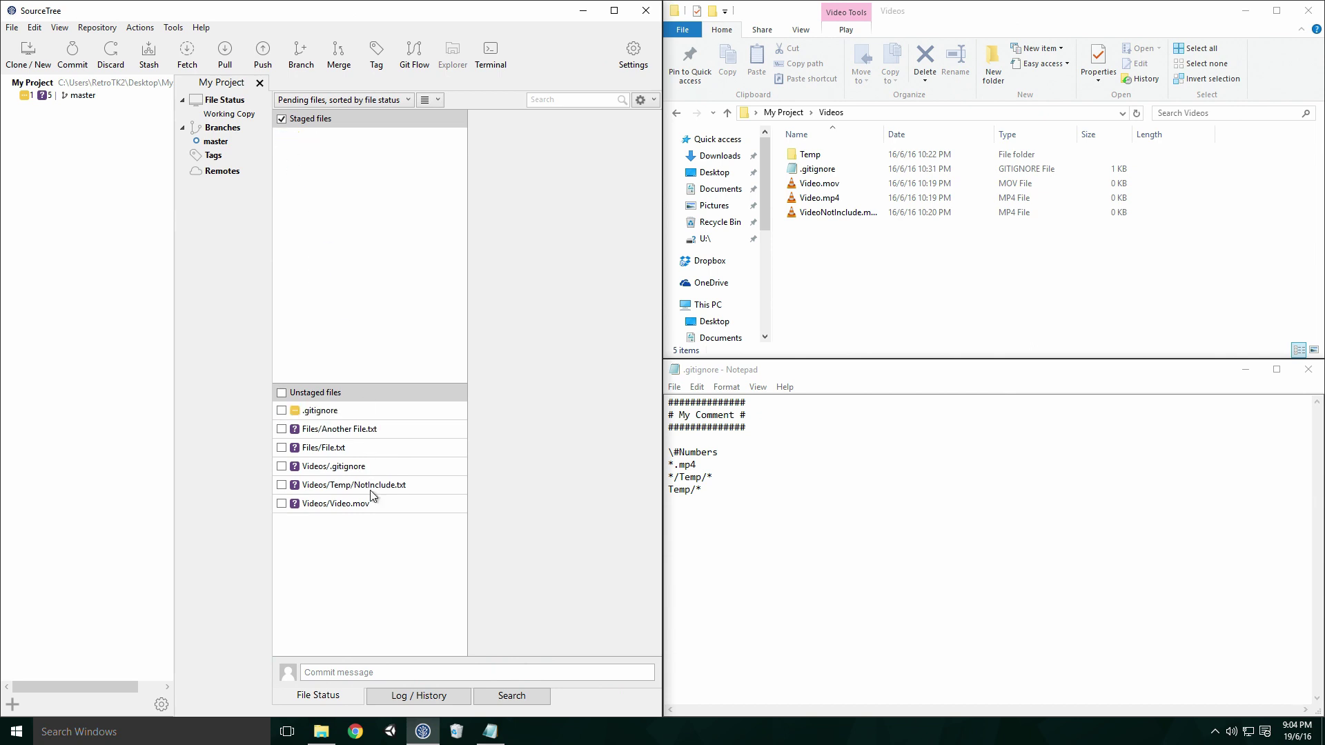
pyautogui.click(784, 112)
pyautogui.click(838, 282)
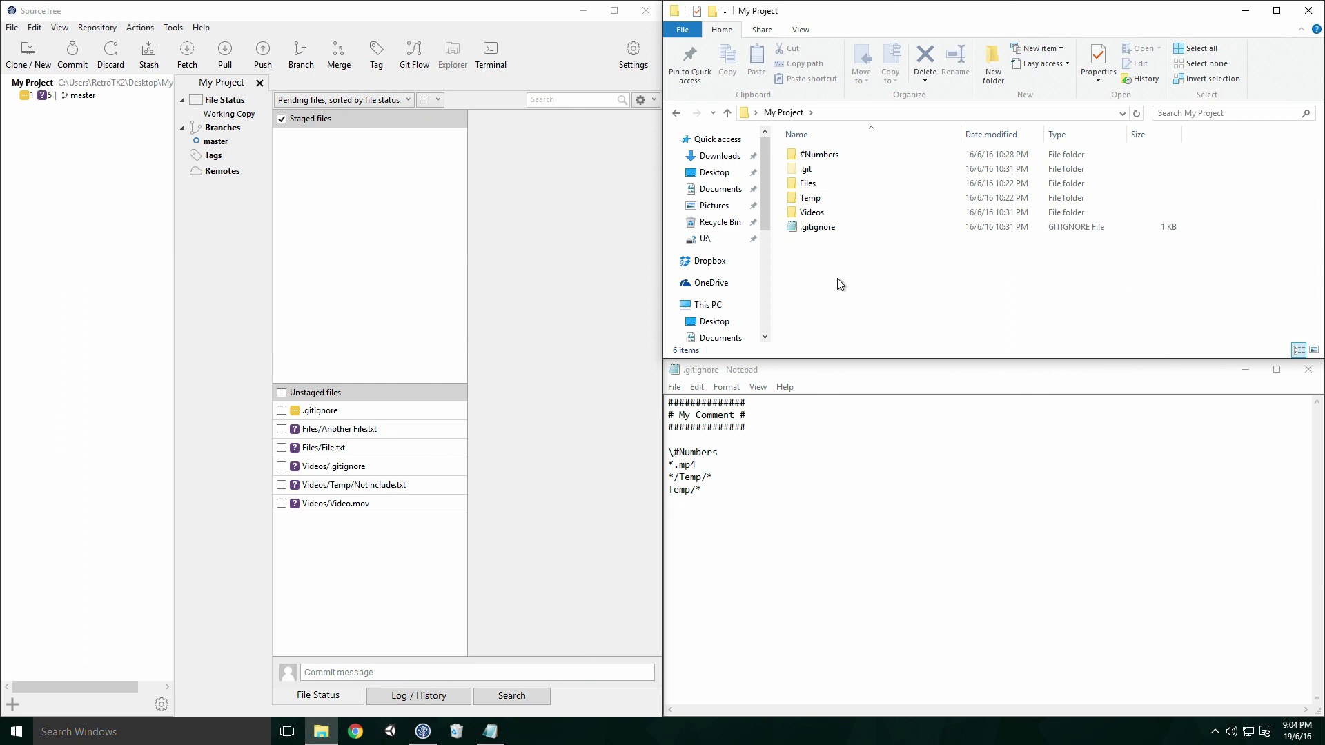
# Create an empty My3dObject.obj in My Project, then stage and unstage .gitignore.
pyautogui.rightClick(828, 282)
pyautogui.click(771, 454)
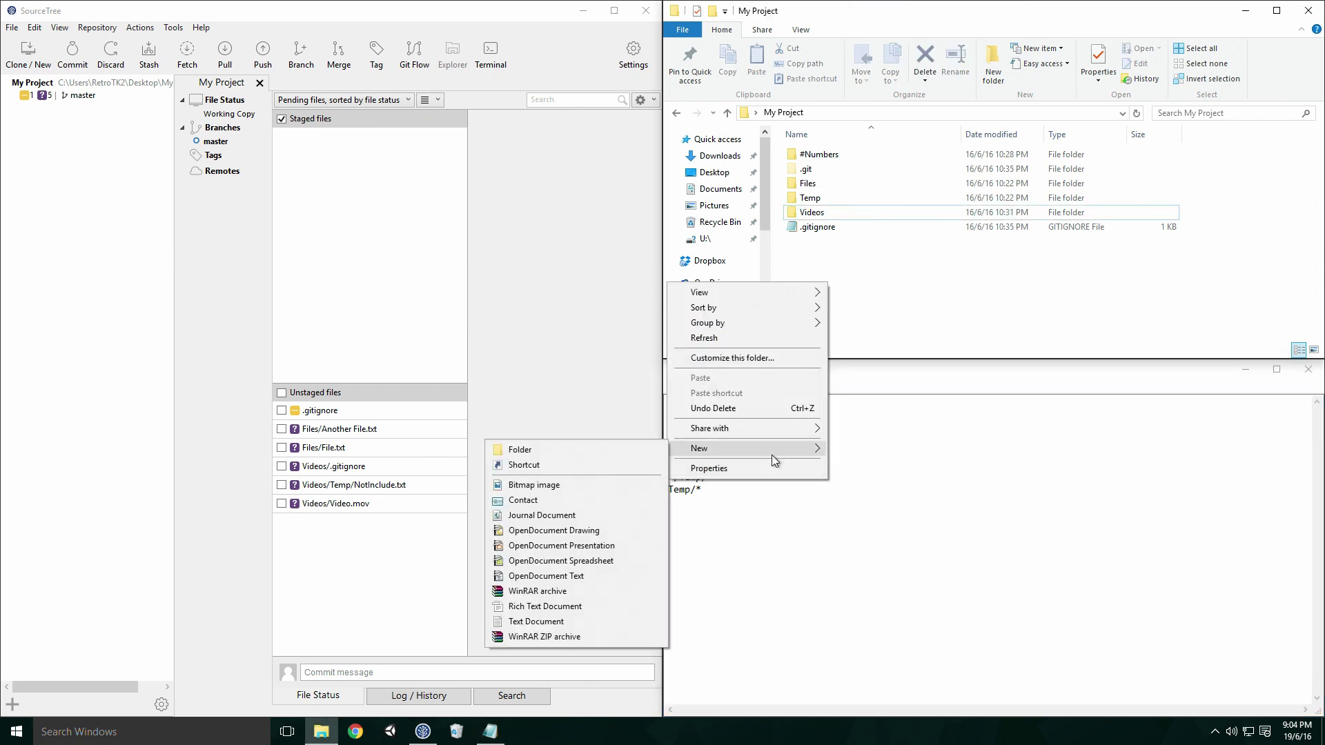
pyautogui.click(611, 622)
pyautogui.write('My3dObject')
pyautogui.press('Delete')
pyautogui.press('Delete')
pyautogui.press('Delete')
pyautogui.write('.obj')
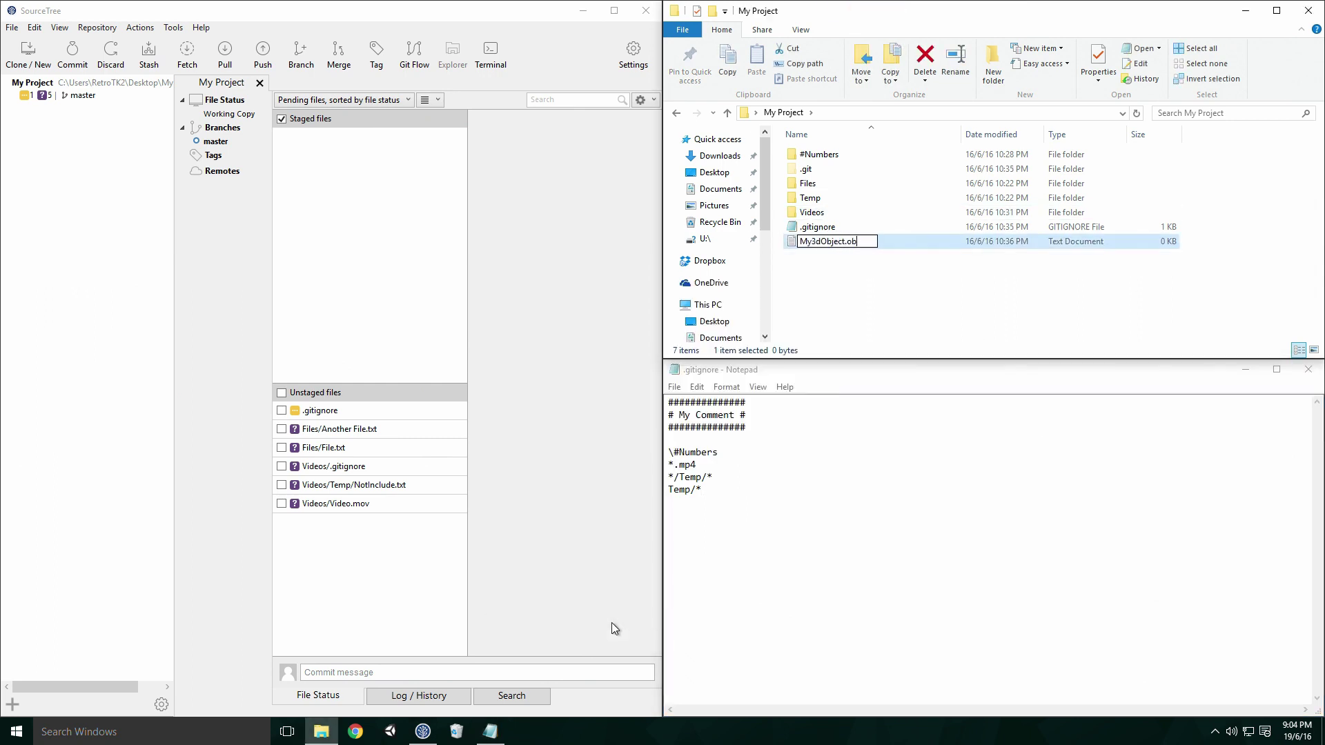
pyautogui.press('Return')
pyautogui.press('Return')
pyautogui.click(283, 410)
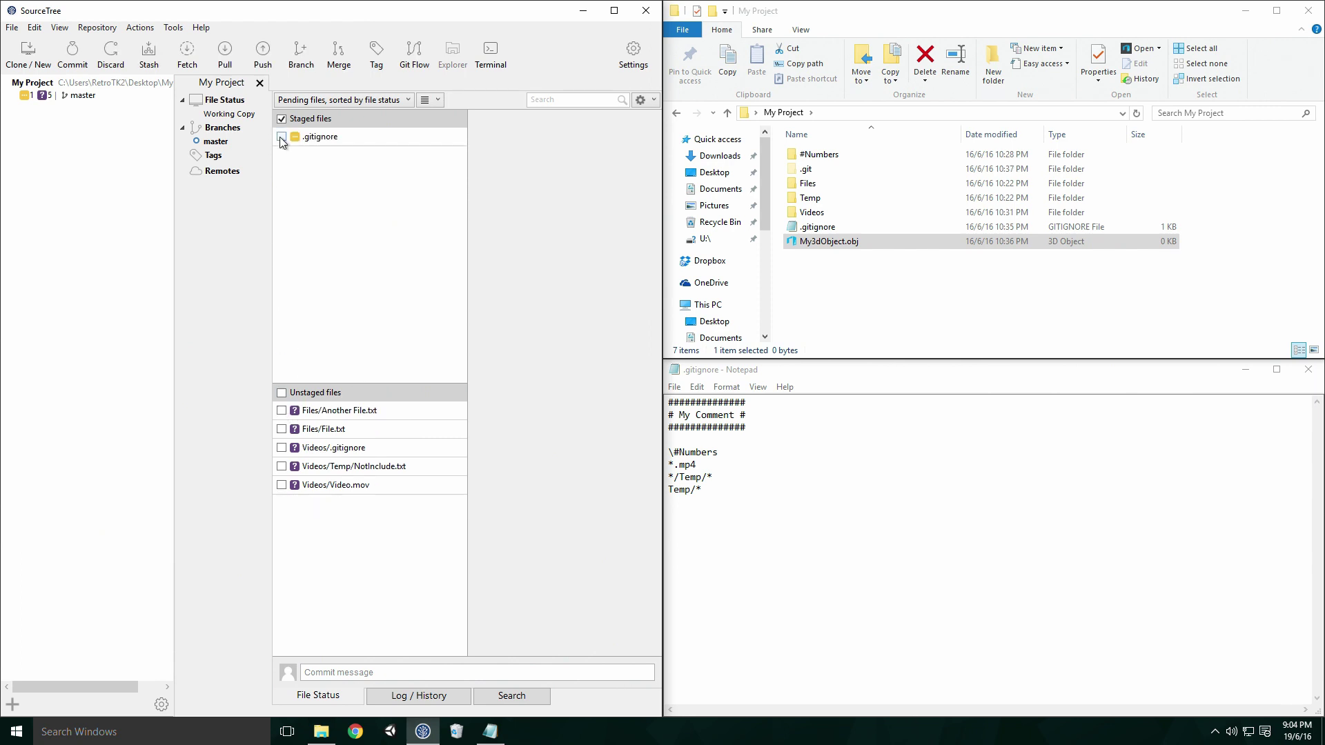
pyautogui.click(282, 137)
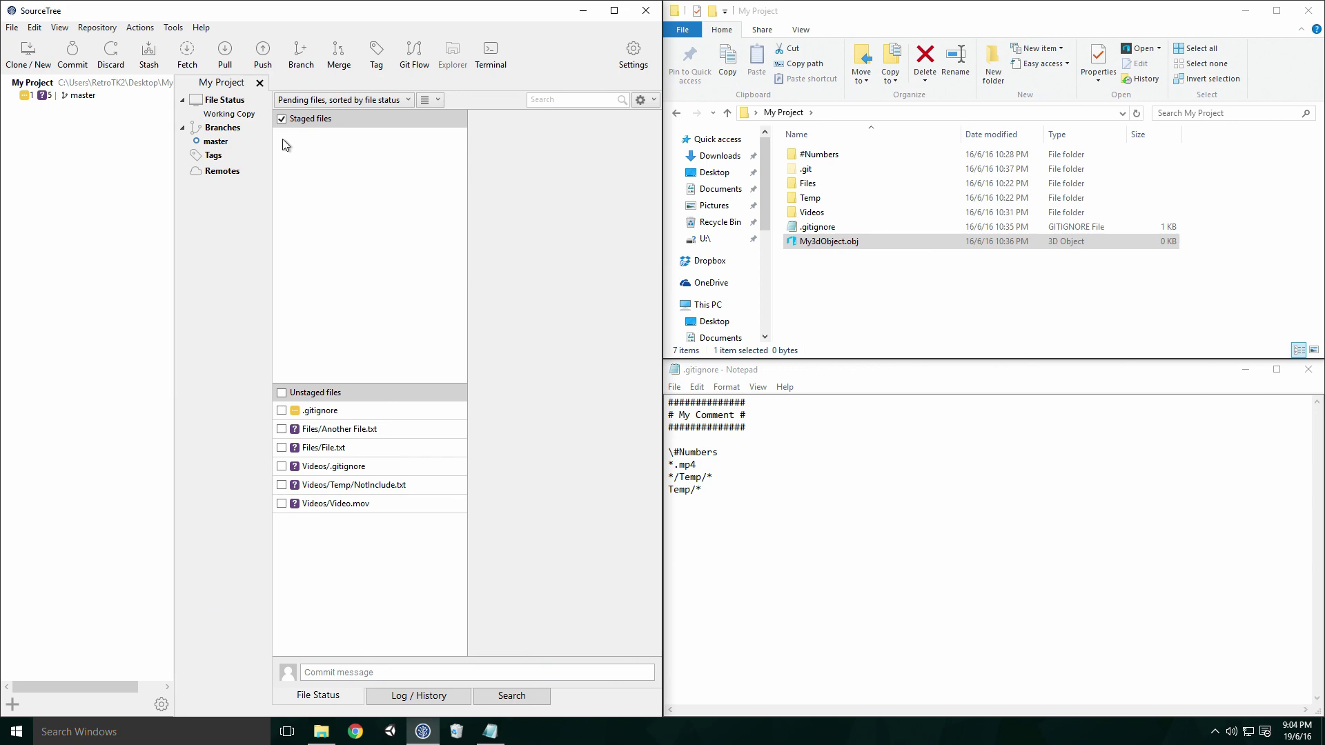
# Open SourceTree's Options at the Git settings.
pyautogui.click(173, 27)
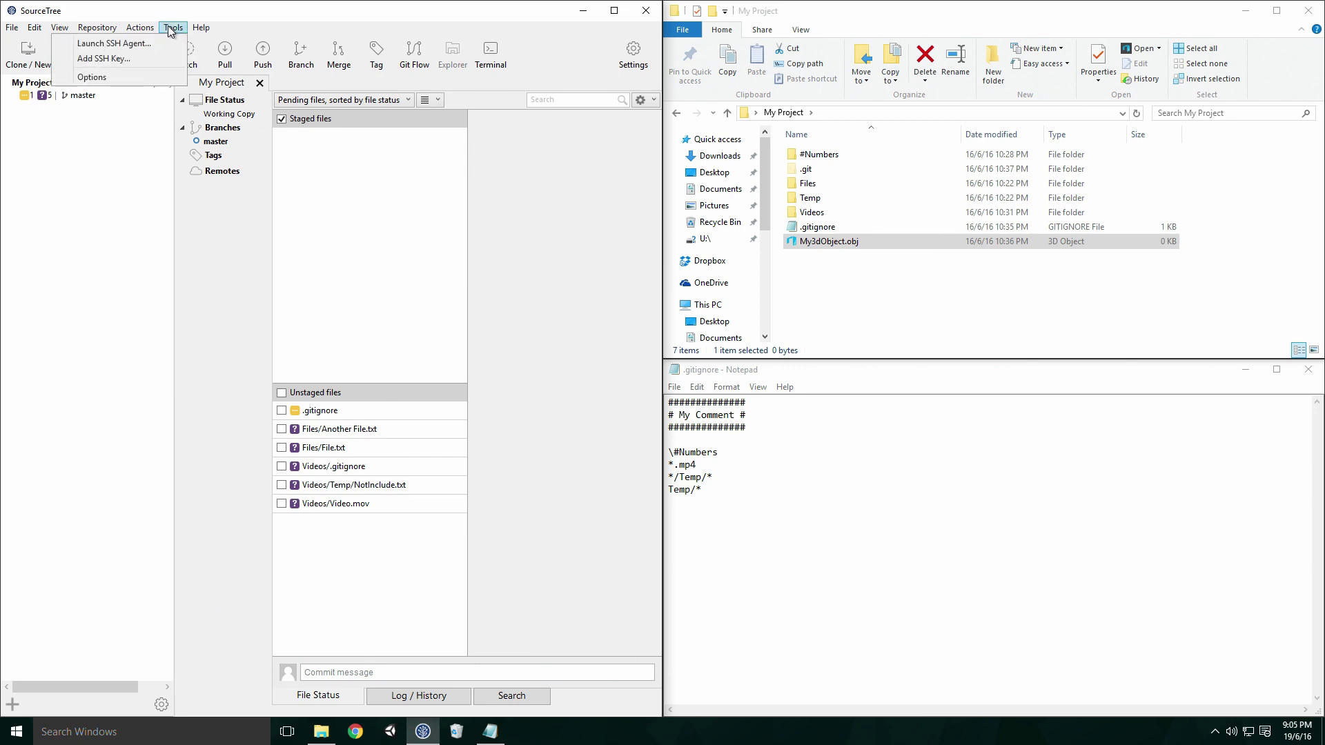
pyautogui.click(172, 78)
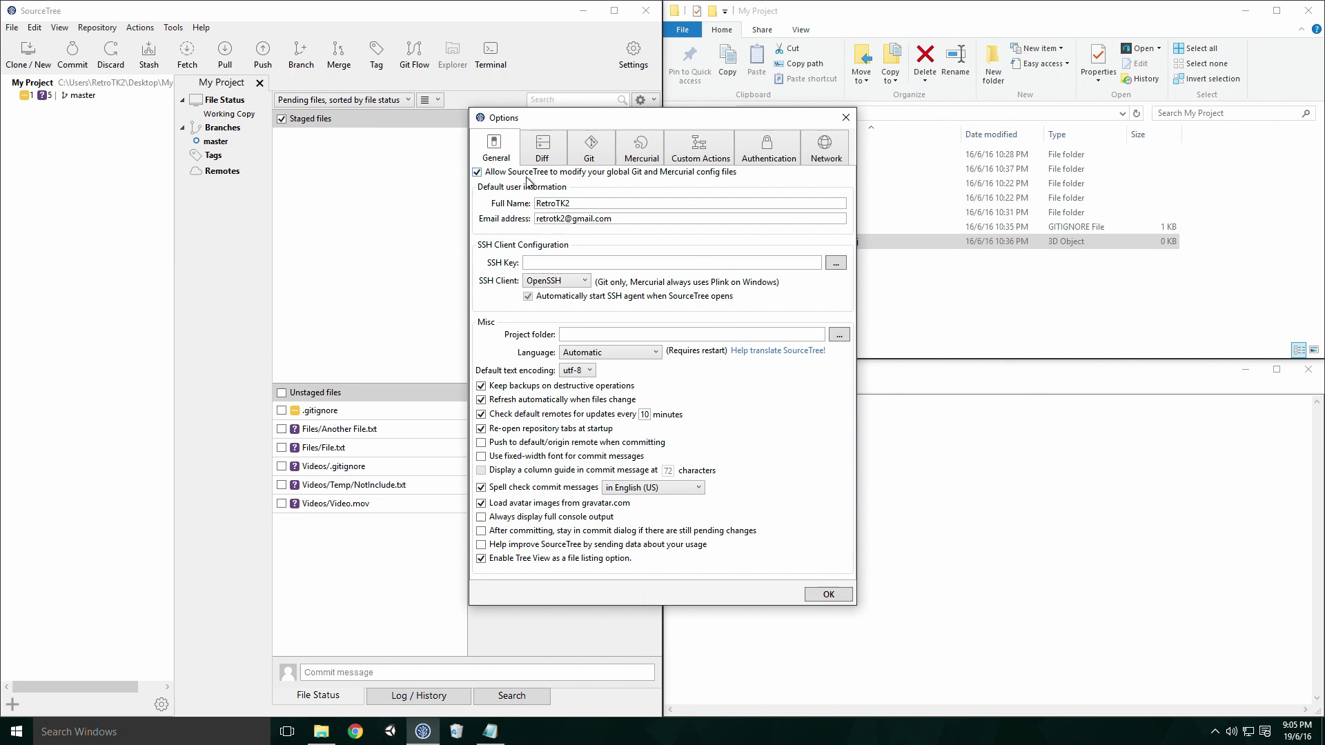
pyautogui.click(593, 157)
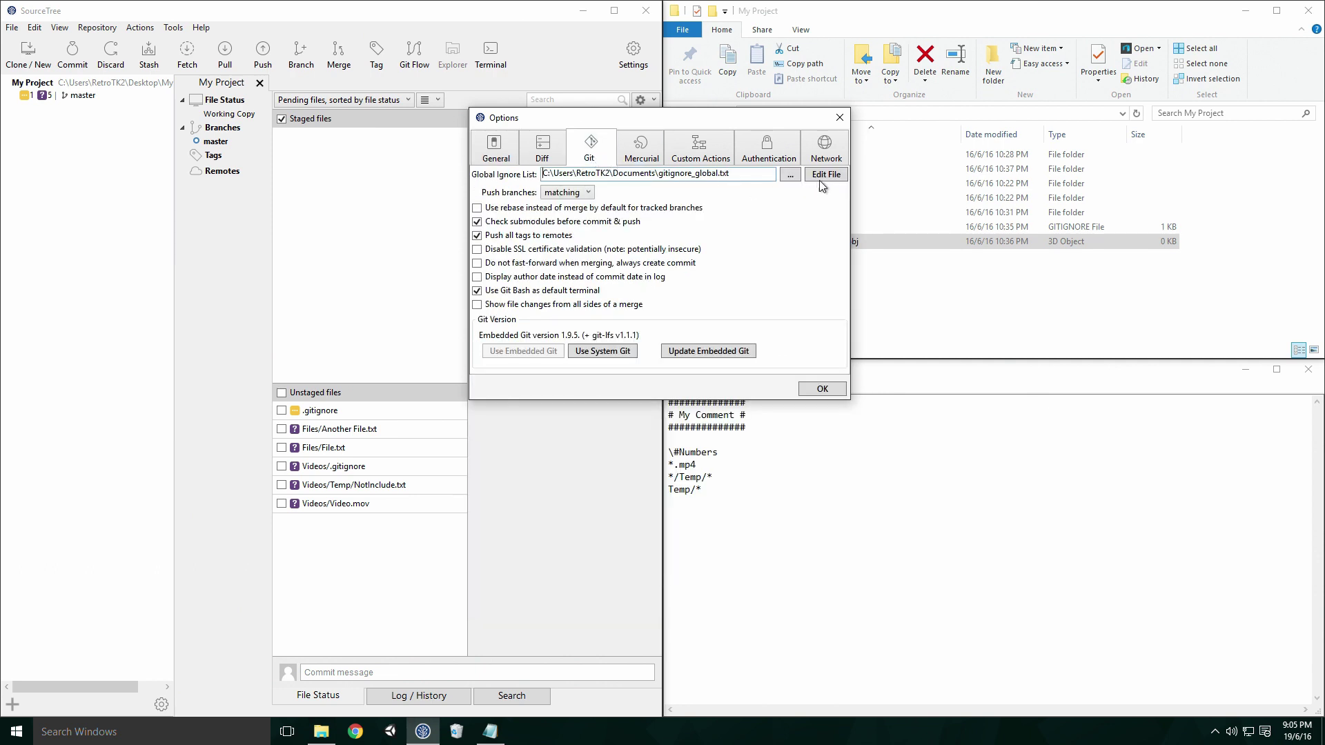
# Delete the *.obj rule from the global ignore list, then stage and unstage .gitignore.
pyautogui.click(826, 175)
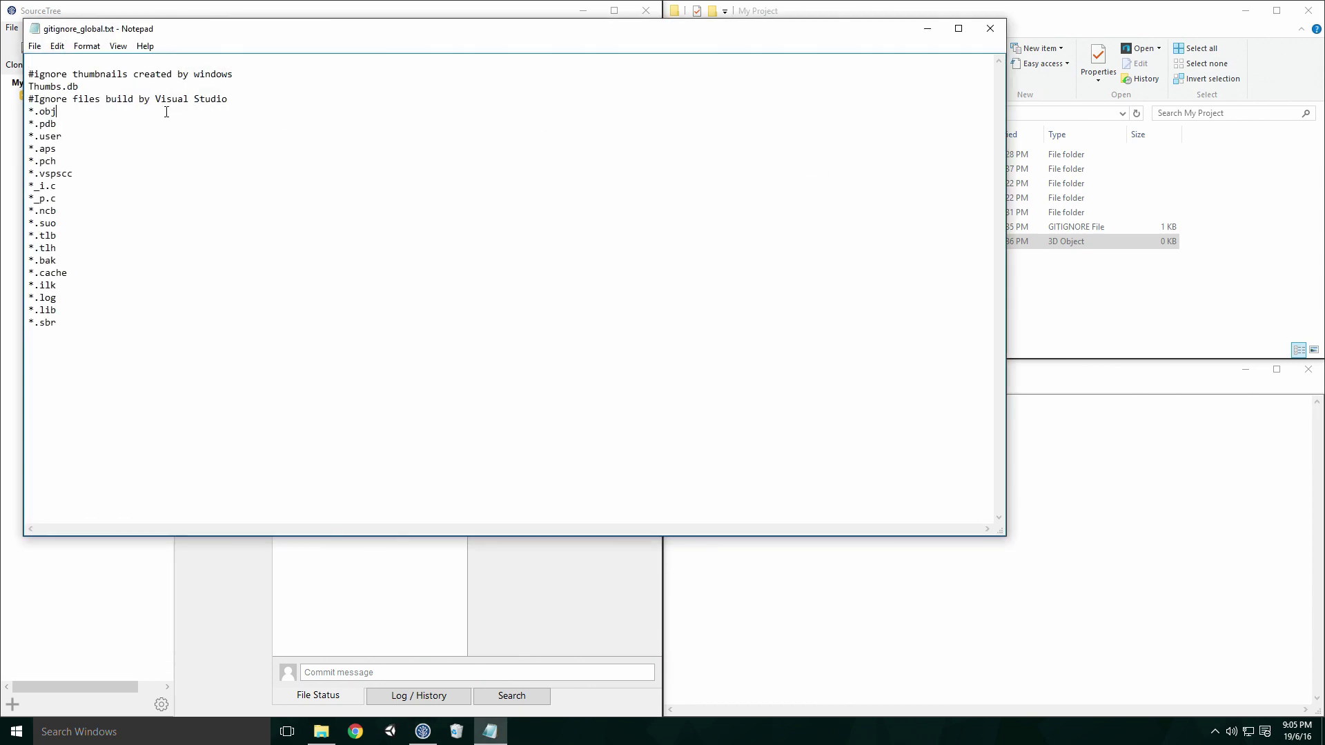
pyautogui.moveTo(56, 111); pyautogui.dragTo(27, 111)
pyautogui.press('Delete')
pyautogui.press('Delete')
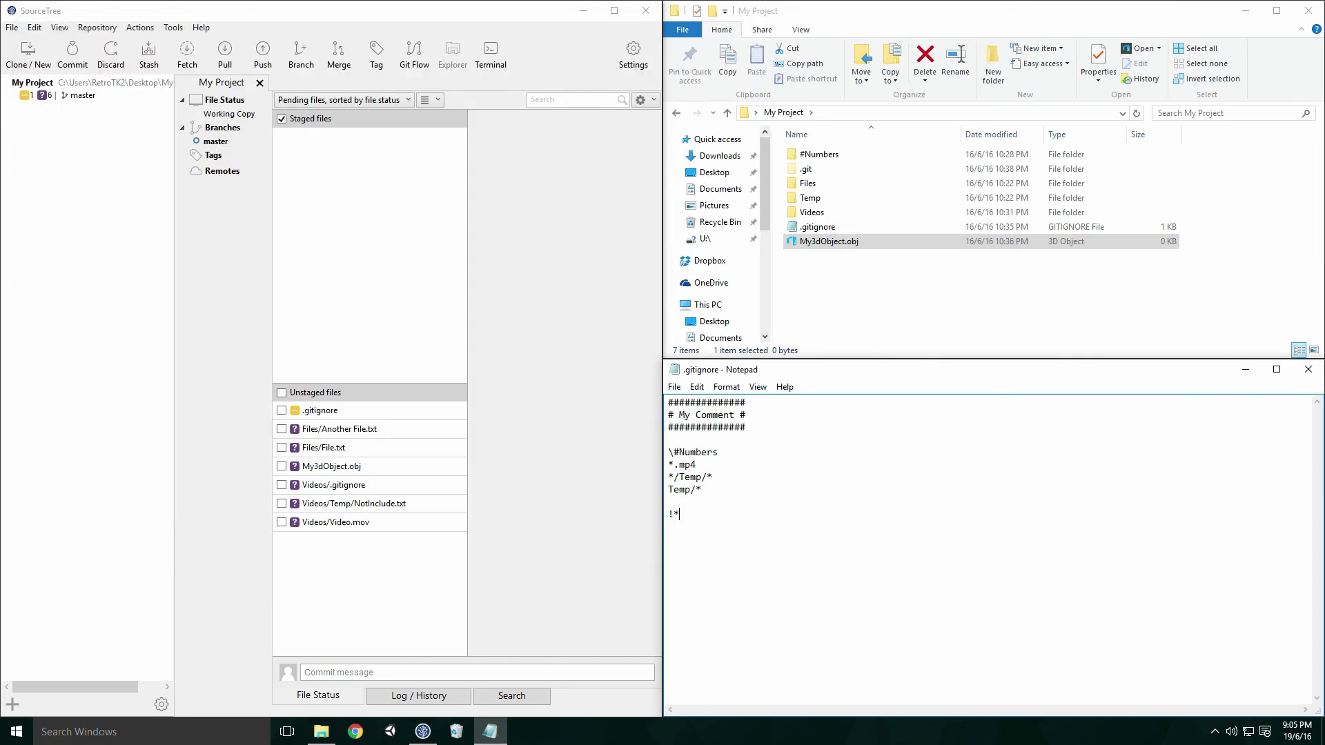
pyautogui.write('.obj')
pyautogui.click(282, 411)
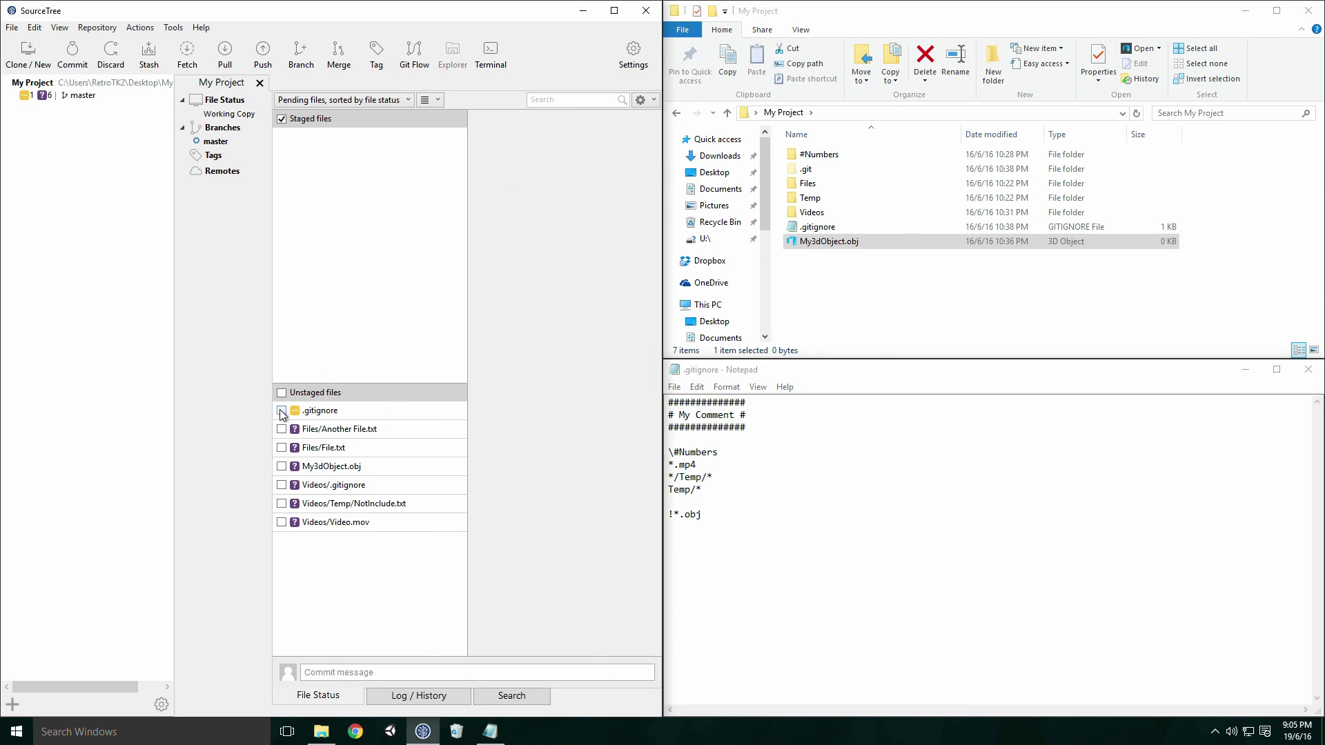
pyautogui.click(282, 135)
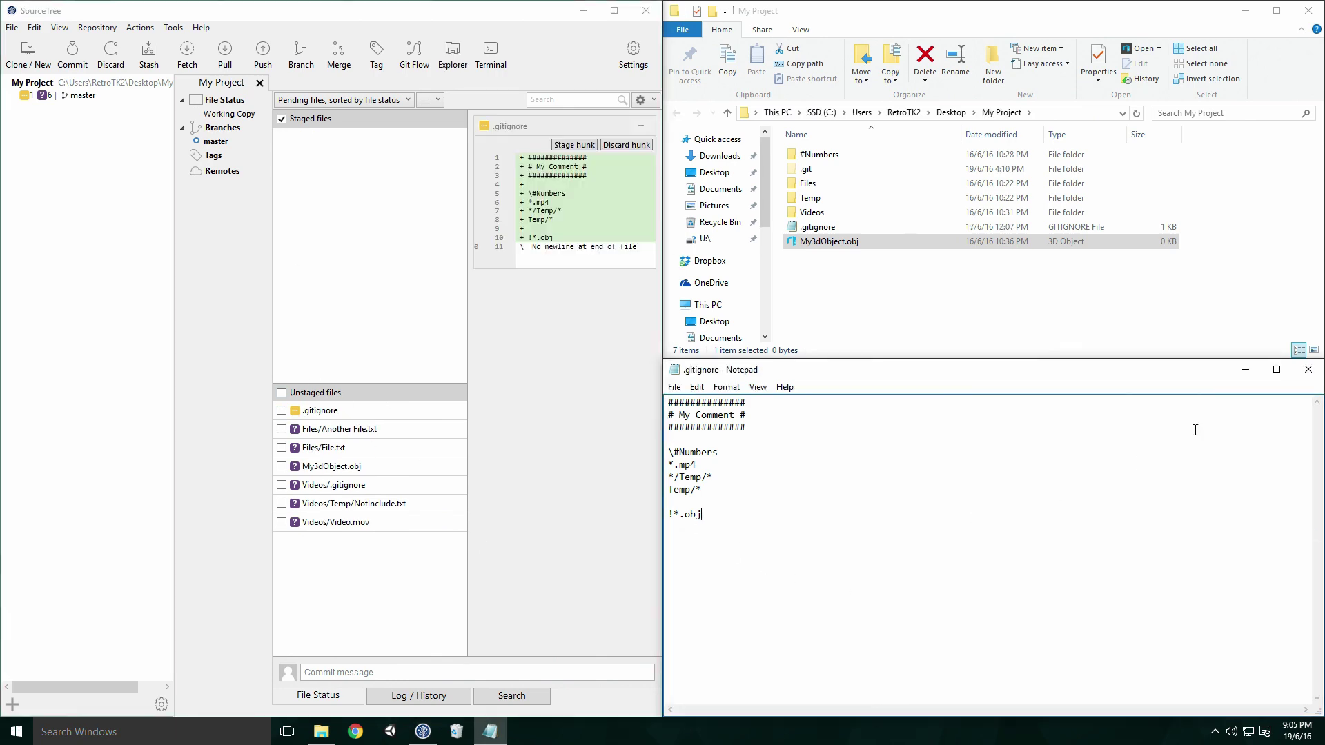
# Close the .gitignore editor, the File Explorer window and SourceTree.
pyautogui.click(1308, 370)
pyautogui.click(1306, 11)
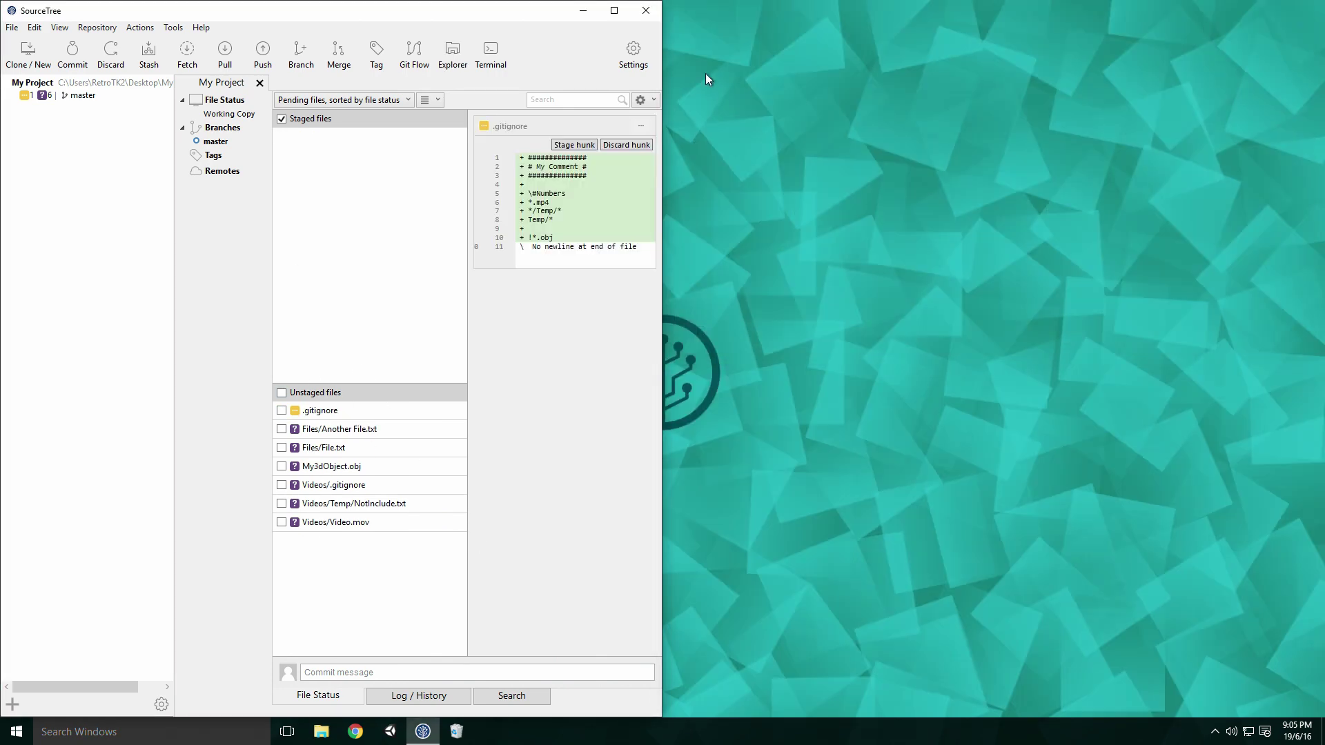
pyautogui.click(645, 11)
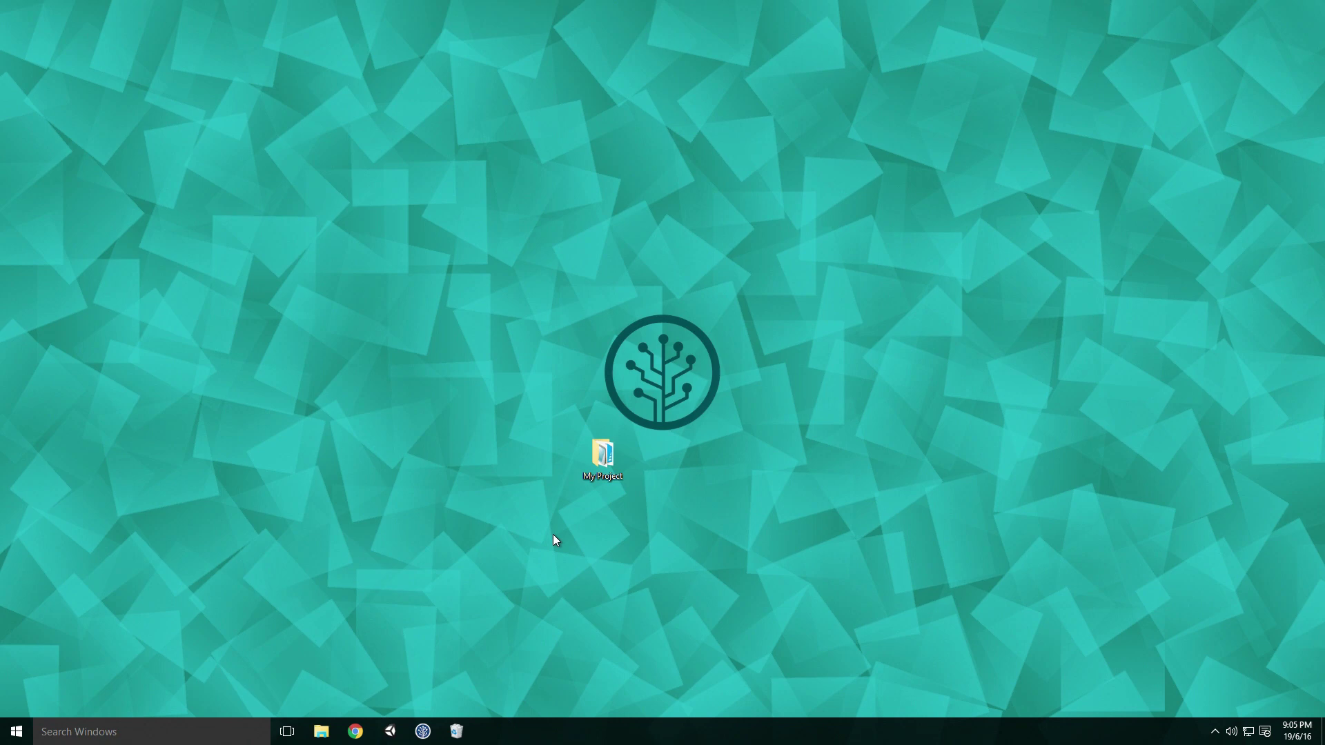